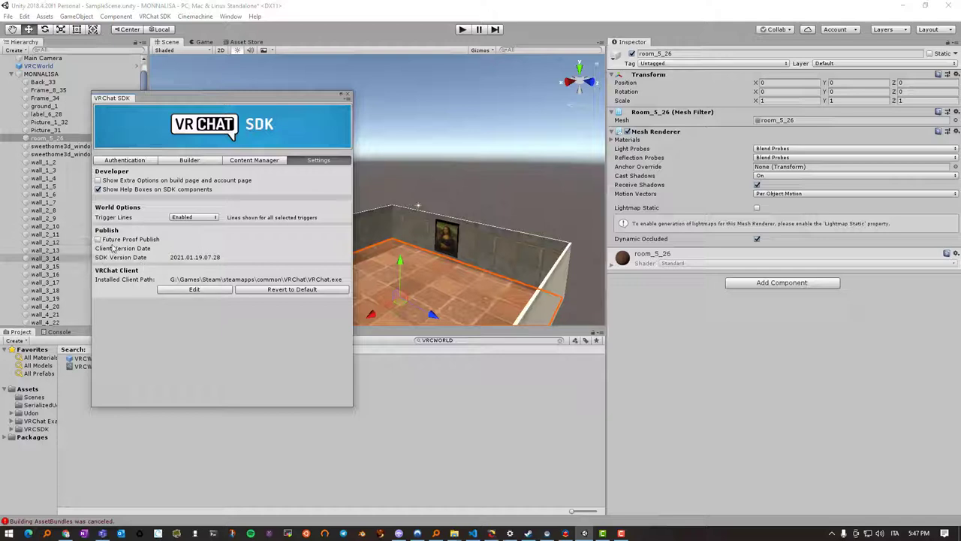
- Review the uploaded worlds and the build options in the VRChat SDK window, then close it
click(253, 162)
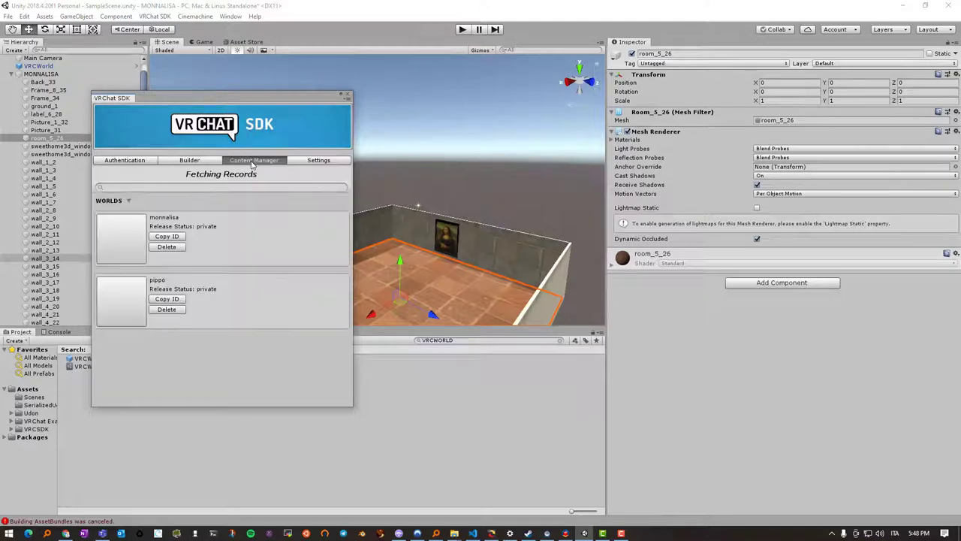
click(201, 160)
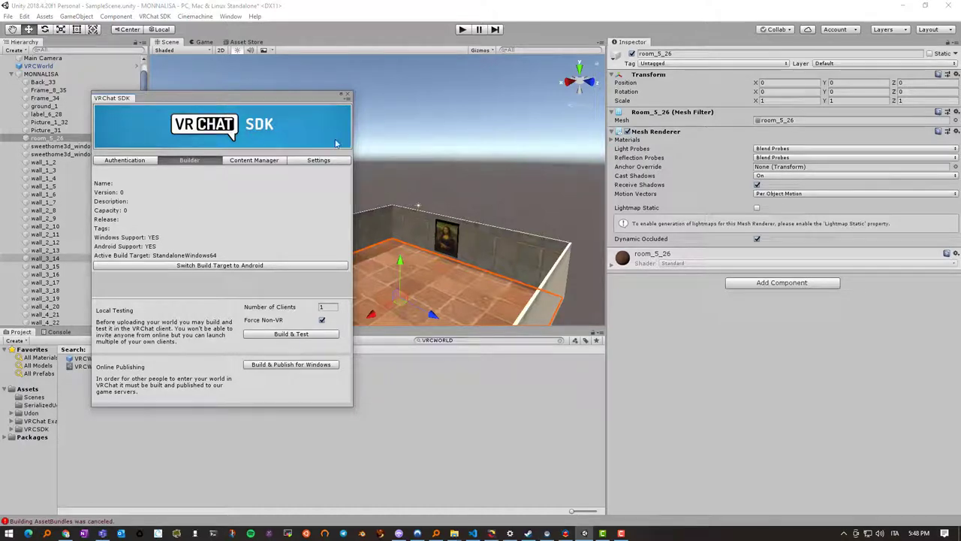
click(348, 97)
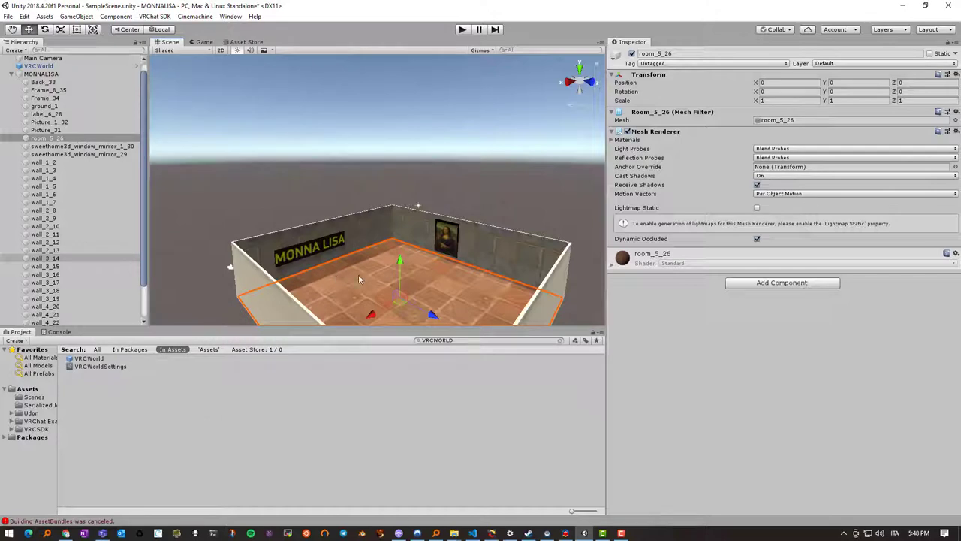
- Add a Box Collider component to the room's floor and its four main walls together
click(356, 228)
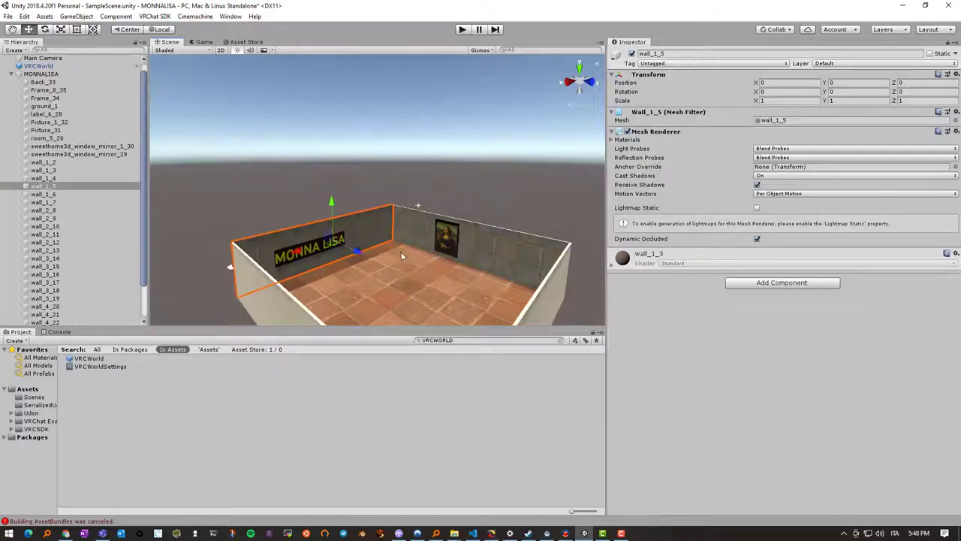
middle_drag(422, 285, 357, 273)
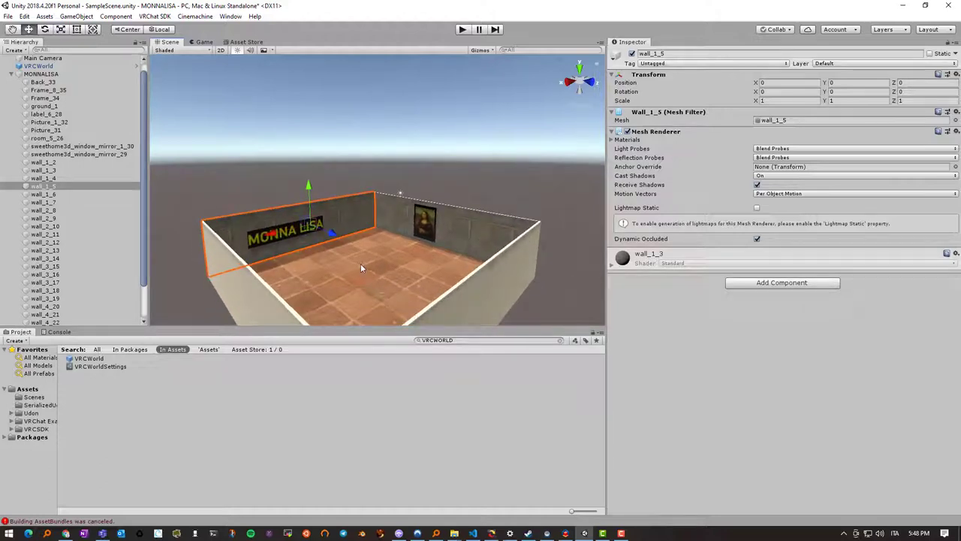
shift+click(355, 264)
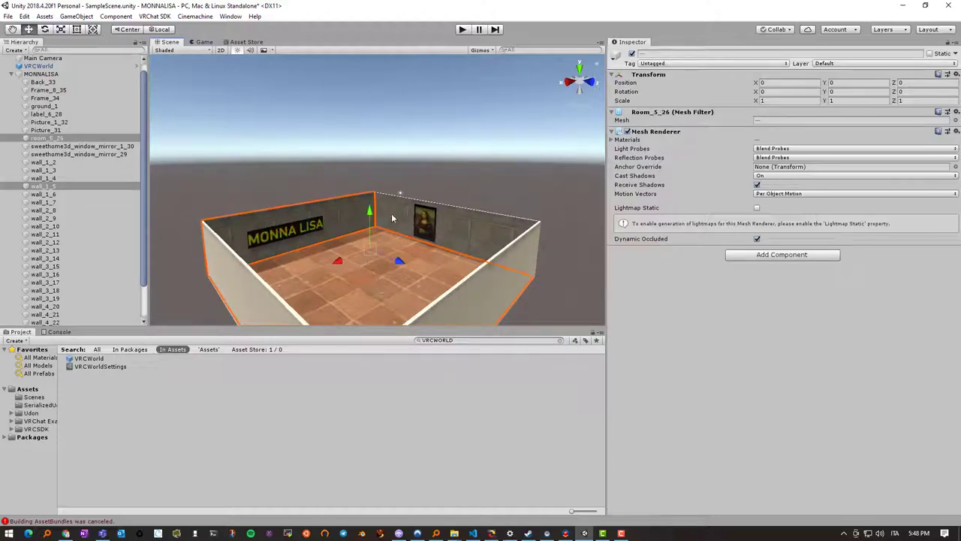
shift+click(461, 259)
shift+click(491, 284)
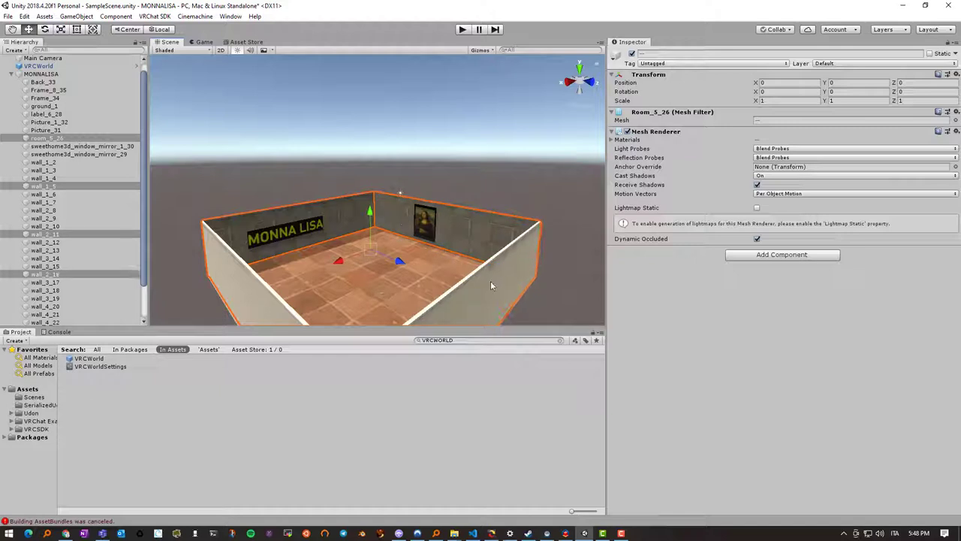
shift+click(243, 293)
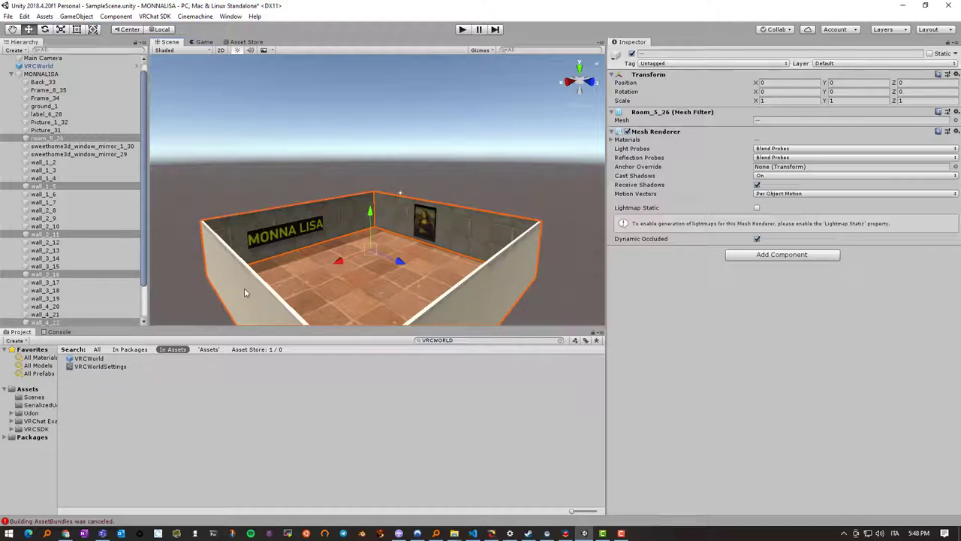
click(762, 261)
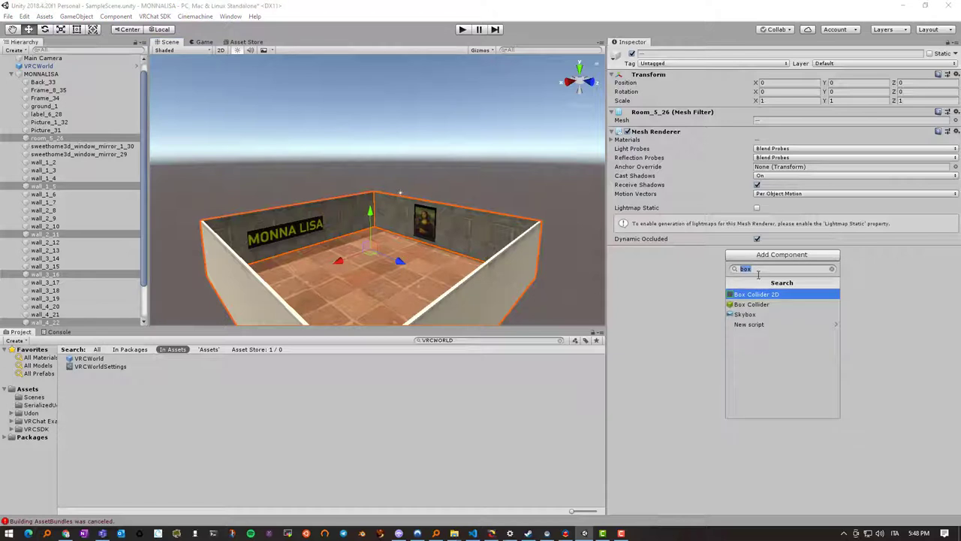
text(BOX)
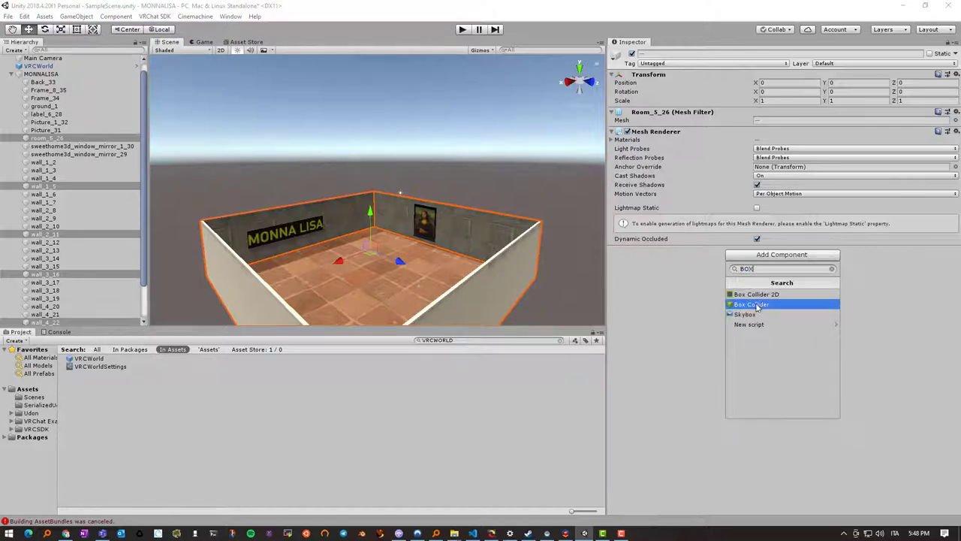
click(758, 304)
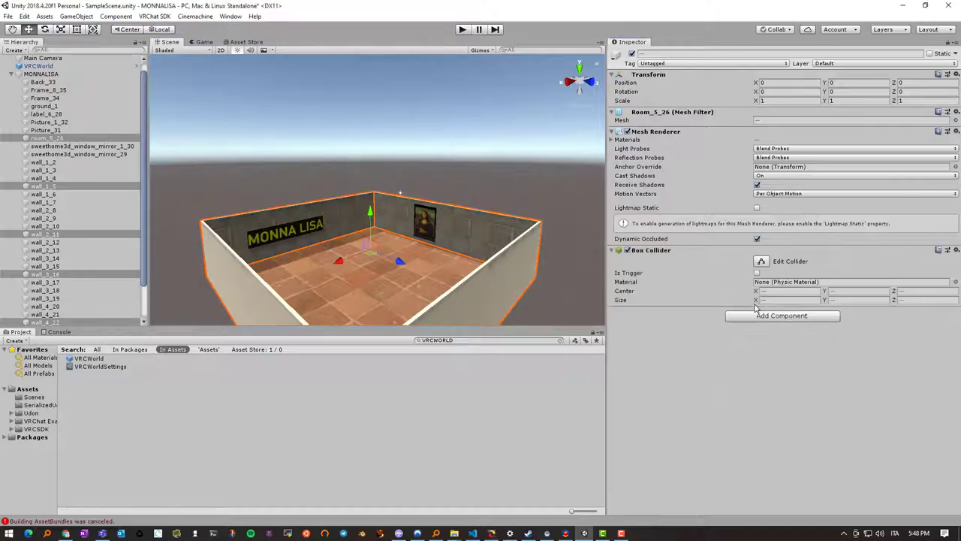
- Examine the box collider outlines and settings on the room's walls, including wall_1_5, wall_2_11 and wall_3_16
click(761, 262)
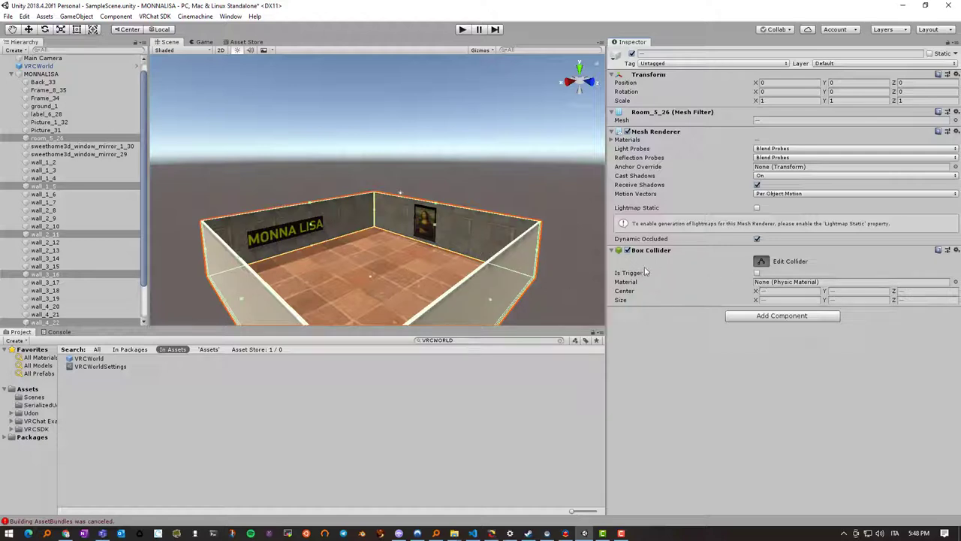
click(342, 224)
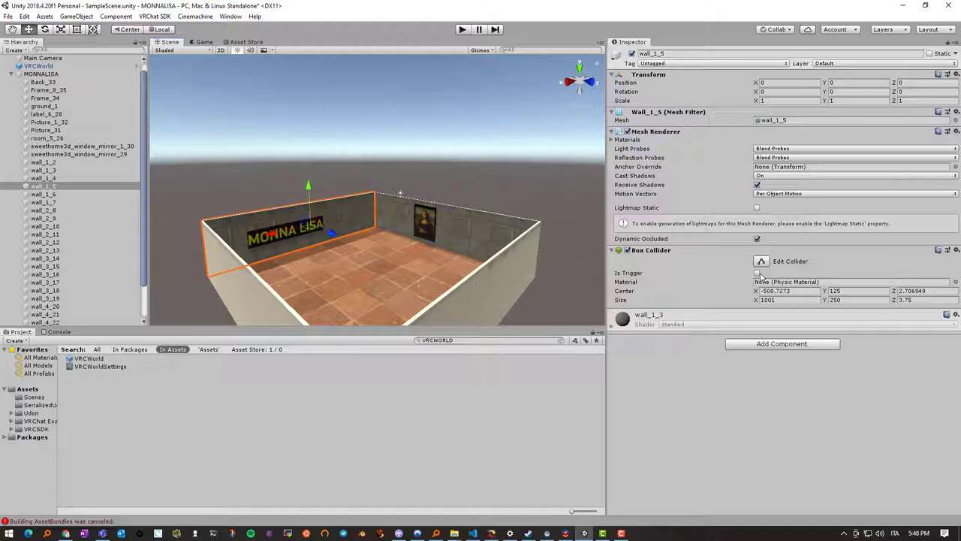
click(718, 274)
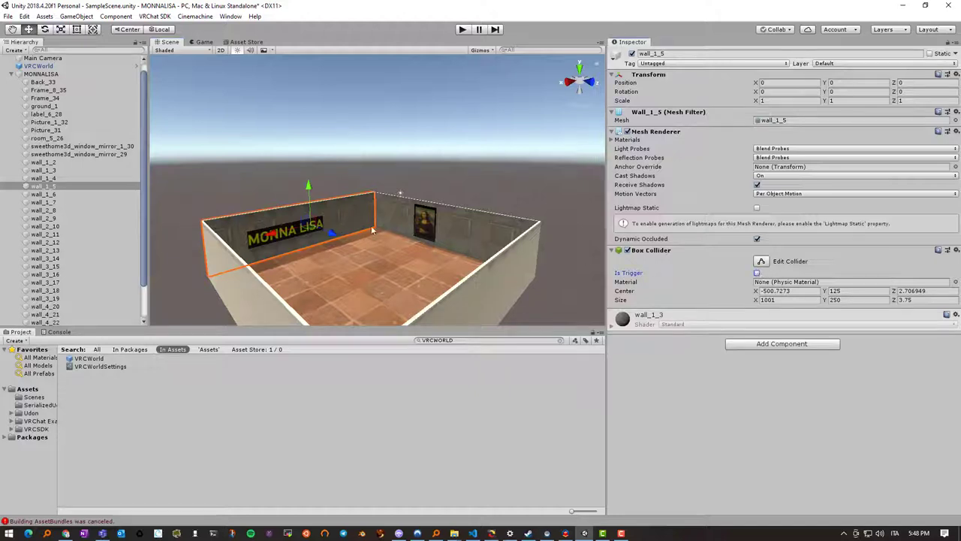
click(472, 236)
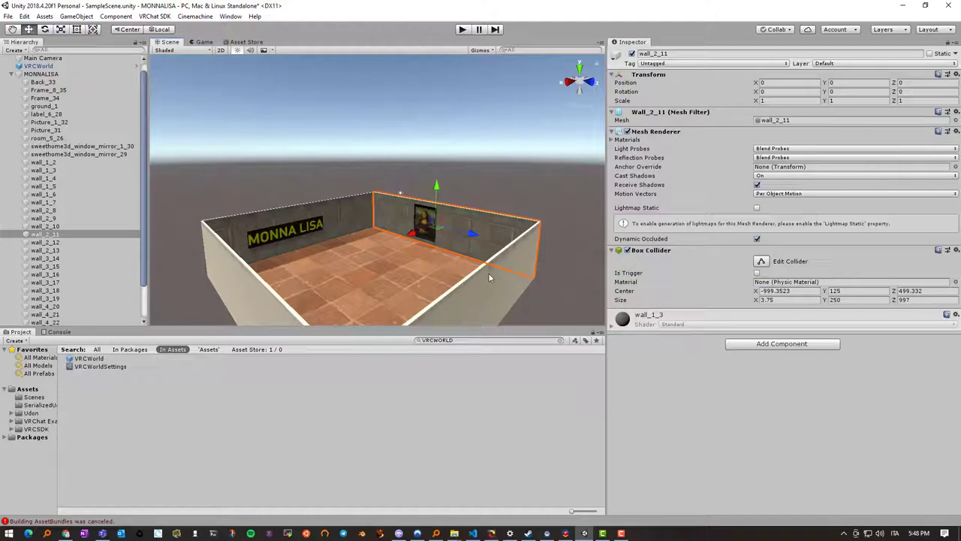
click(329, 223)
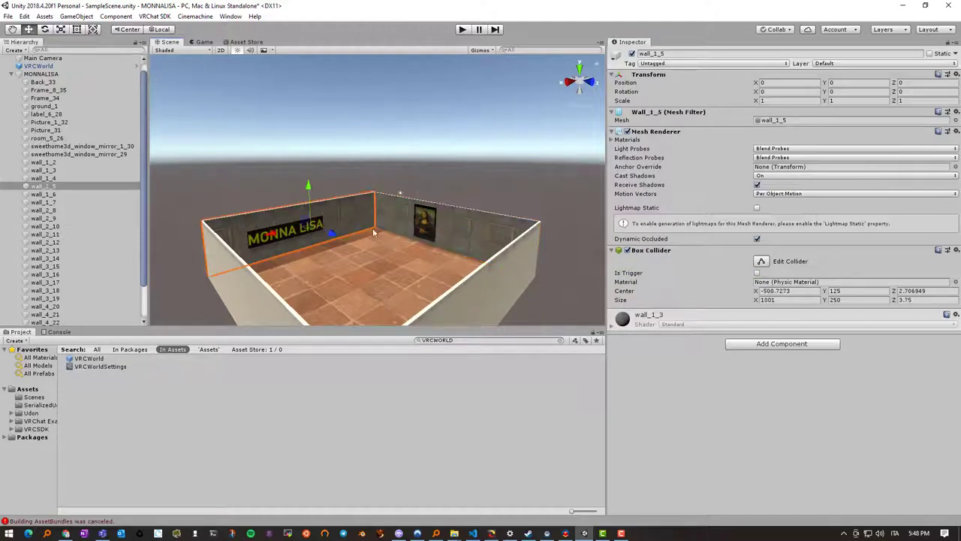
click(761, 262)
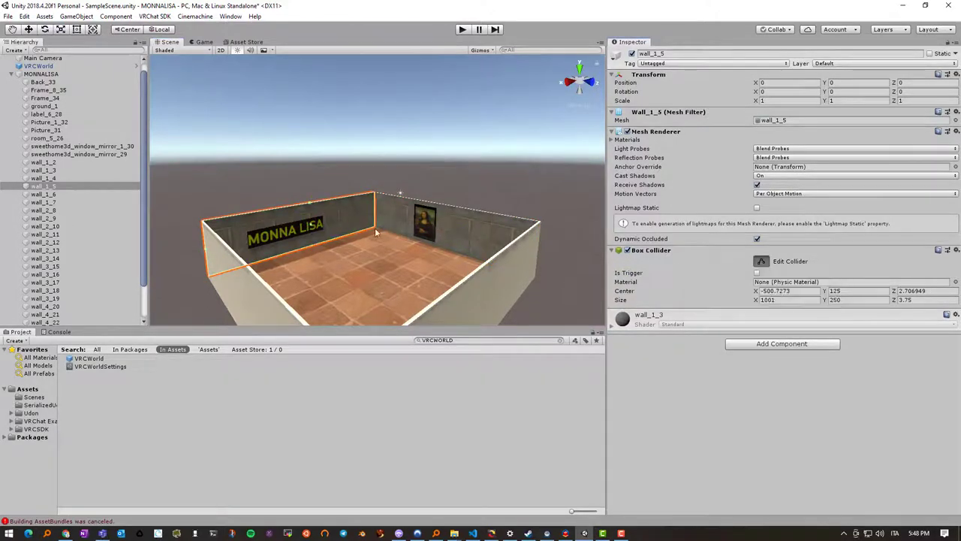
click(761, 261)
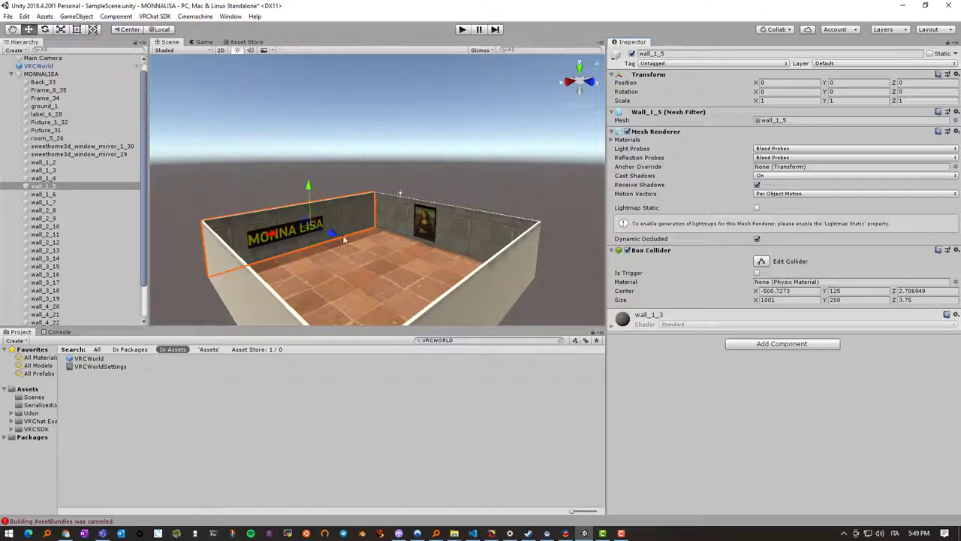
click(396, 226)
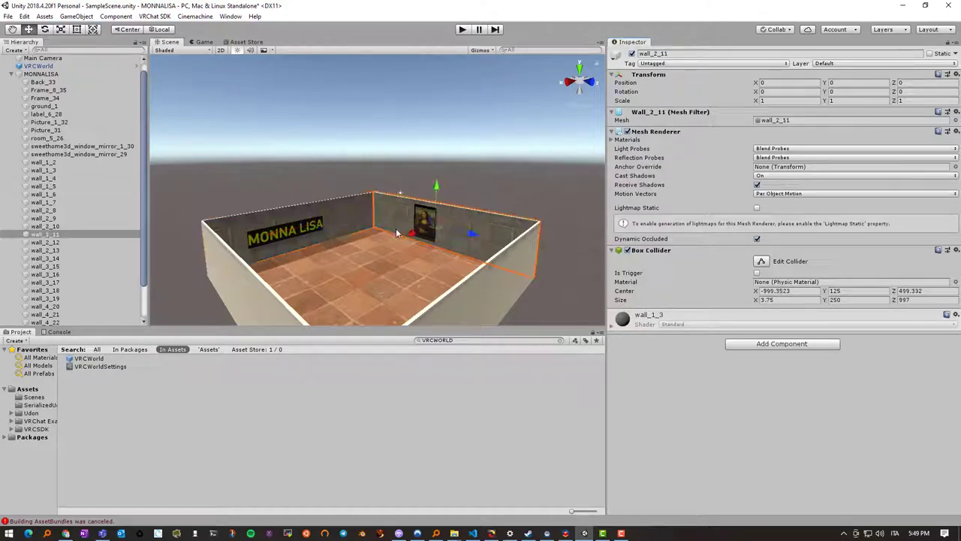
click(481, 299)
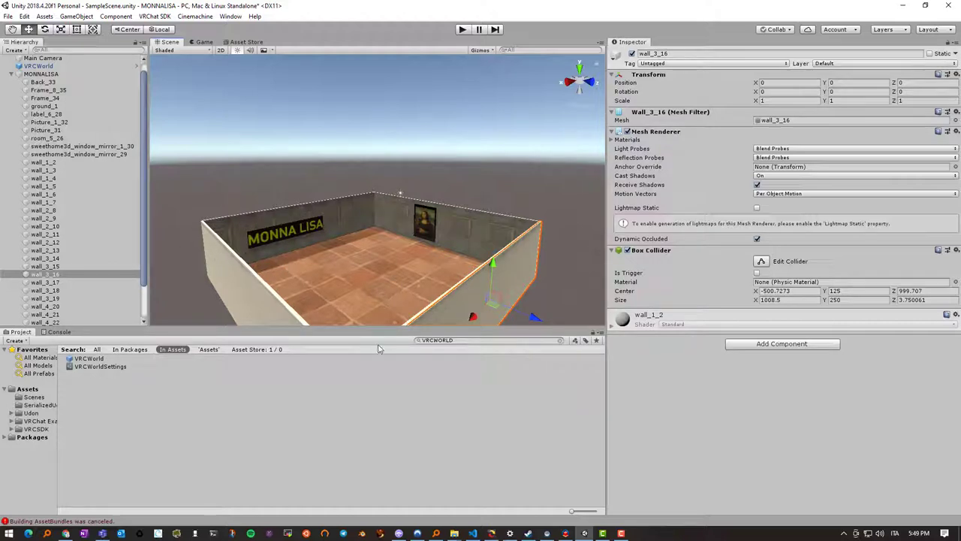
- Collapse the MONNALISA group and delete the existing VRCWorld object from the scene
click(11, 78)
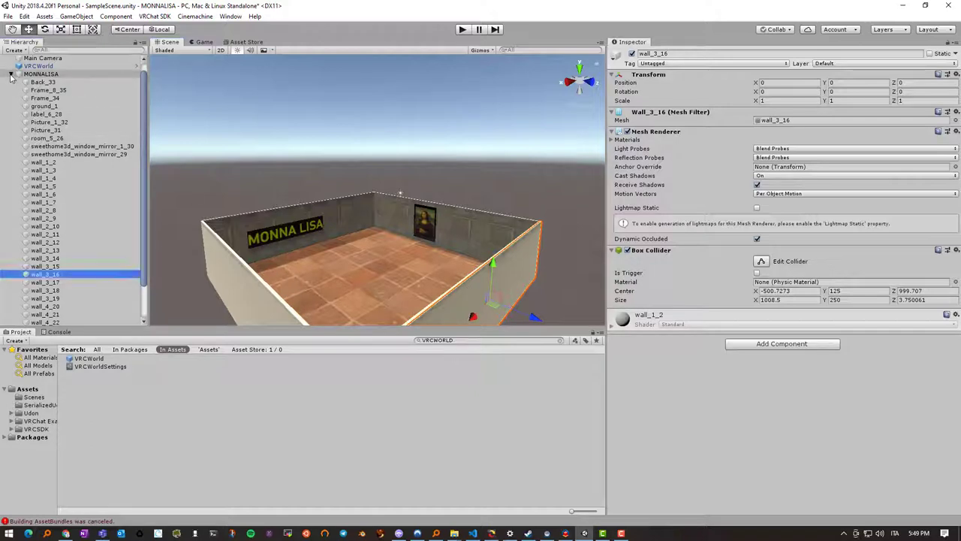
click(11, 76)
click(38, 76)
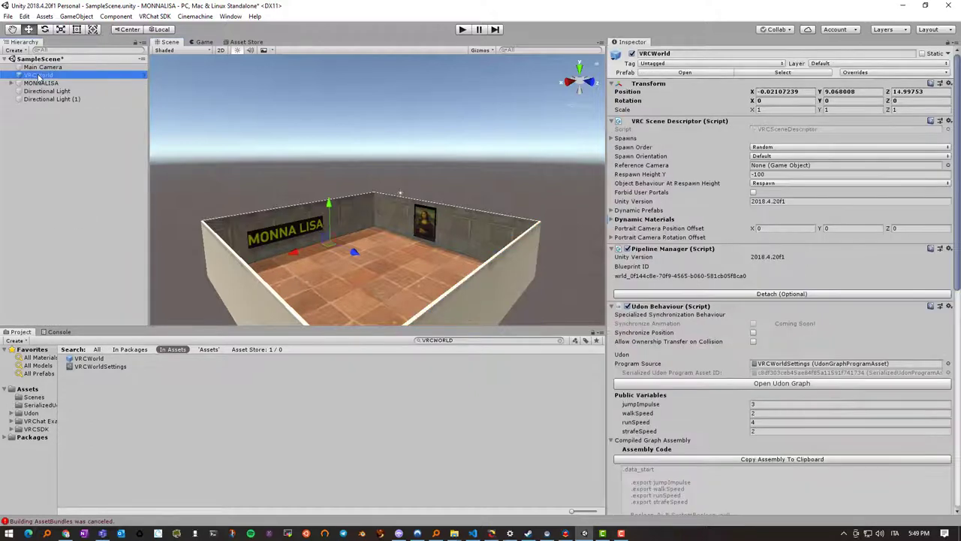
key(Delete)
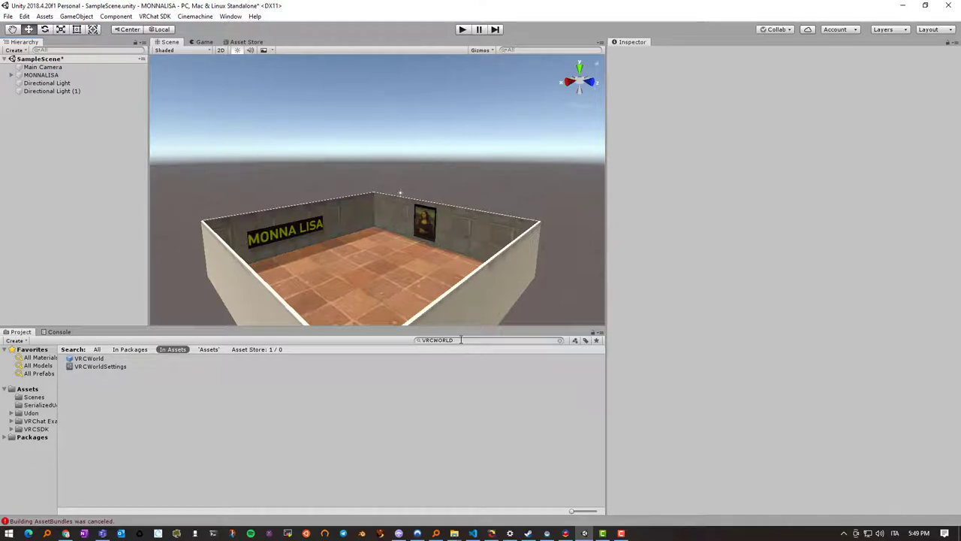
- Add a fresh VRCWorld prefab from the project assets to the scene hierarchy
click(461, 340)
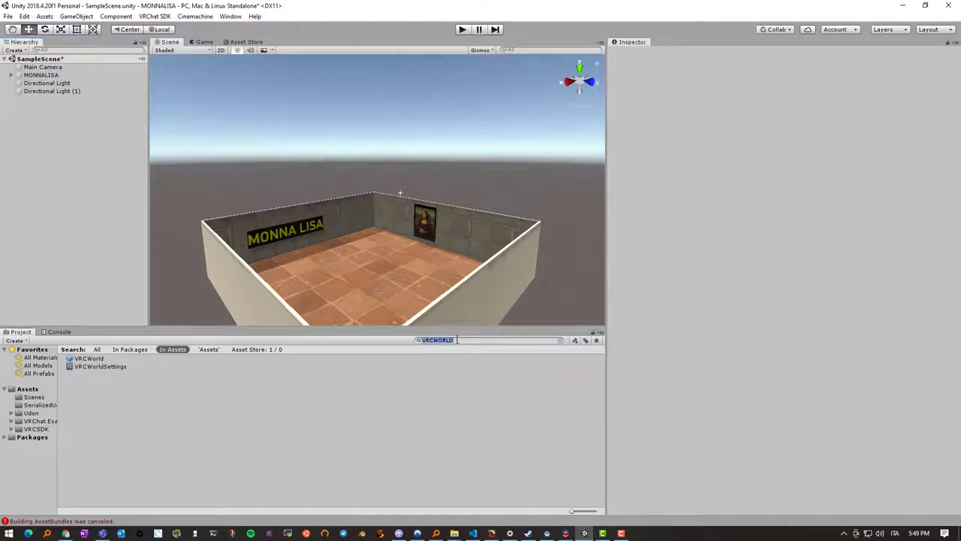
click(88, 359)
drag(88, 360, 87, 216)
drag(47, 115, 44, 112)
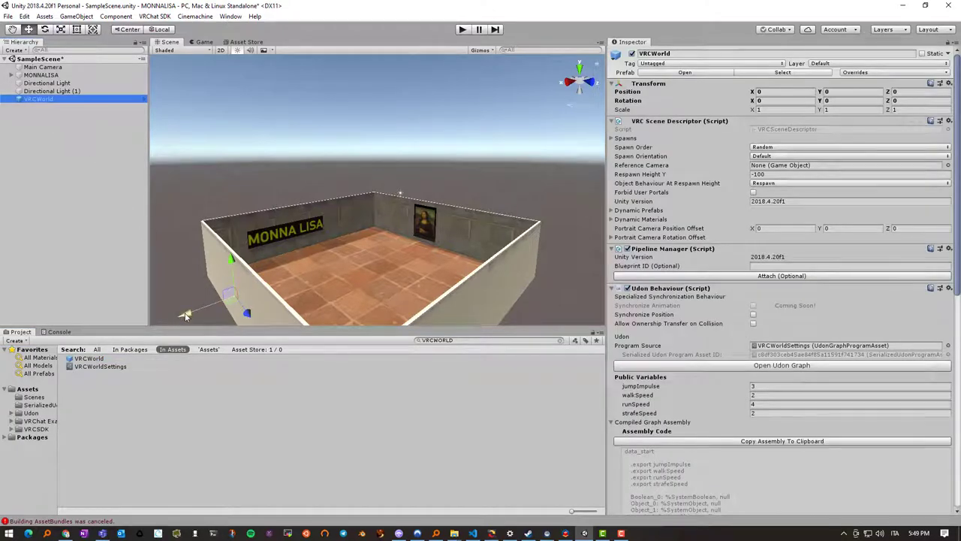
- Move VRCWorld inside the room just above the floor, at about X -10.16, Y 1.48, Z 5.25, and save the scene
drag(186, 315, 362, 223)
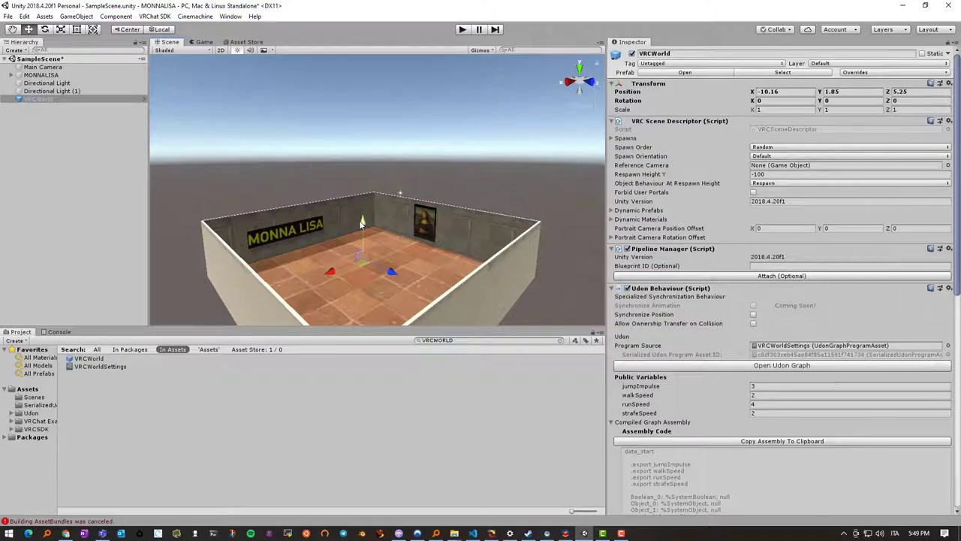
drag(363, 223, 358, 224)
key(ctrl+s)
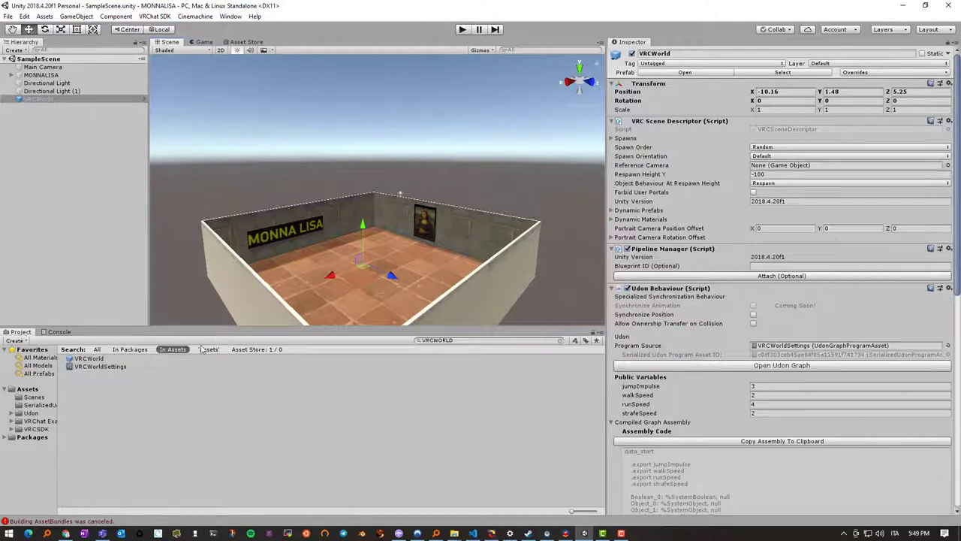
- Open the Scenes folder in the project's Assets to check the saved scene file
click(26, 389)
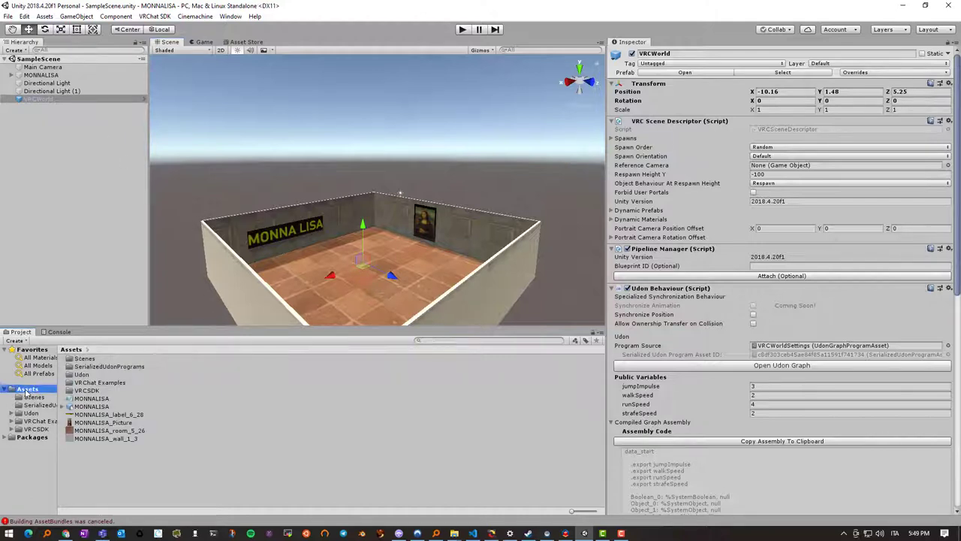
click(83, 359)
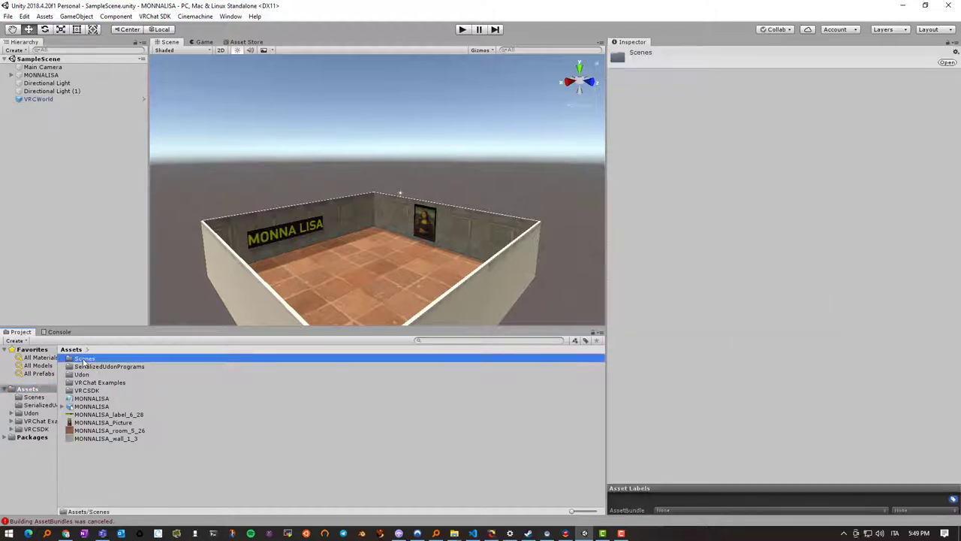
double_click(85, 360)
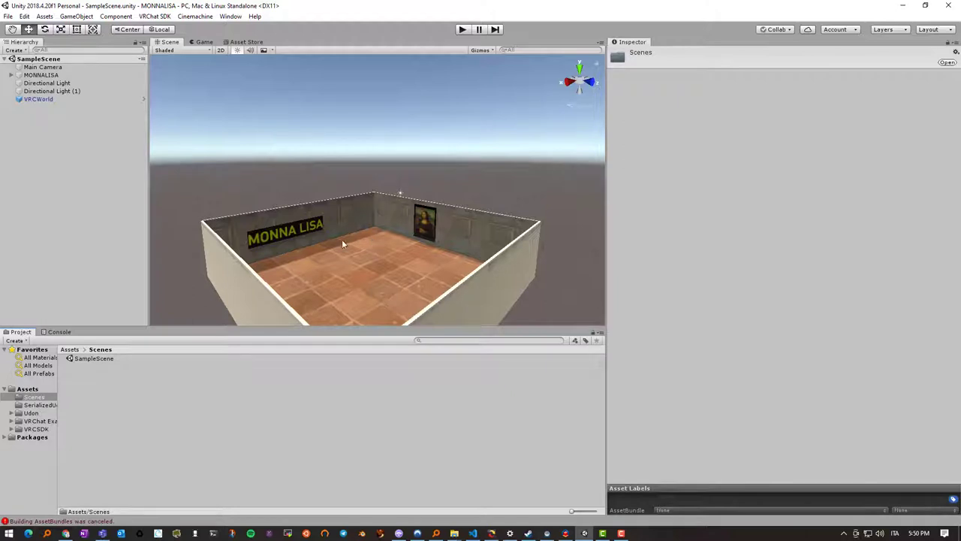
- Select the VRCWorld object and bring up the VRChat SDK control panel with its Builder options
mouse_move(341, 239)
alt+mouse_down()
mouse_move(356, 247)
mouse_move(414, 223)
mouse_move(350, 229)
alt+mouse_up()
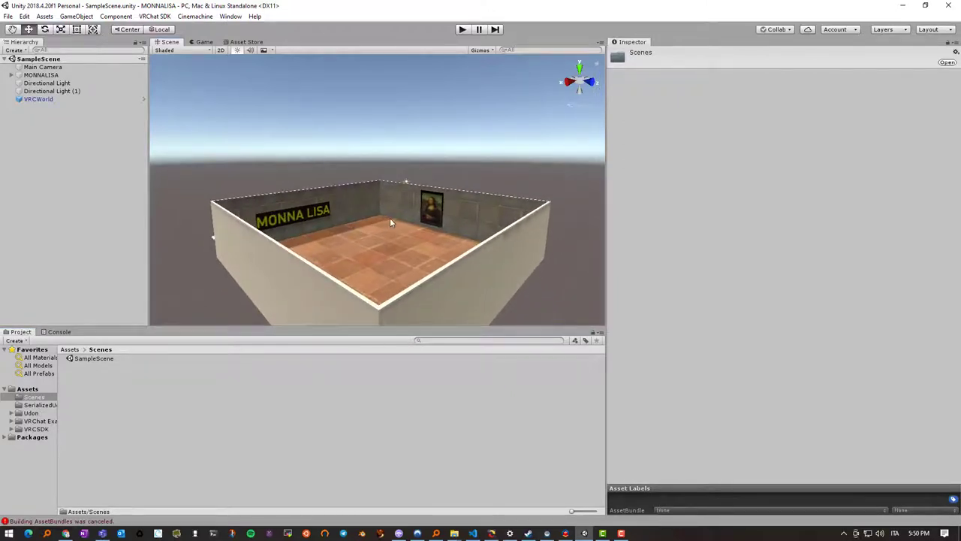
click(25, 101)
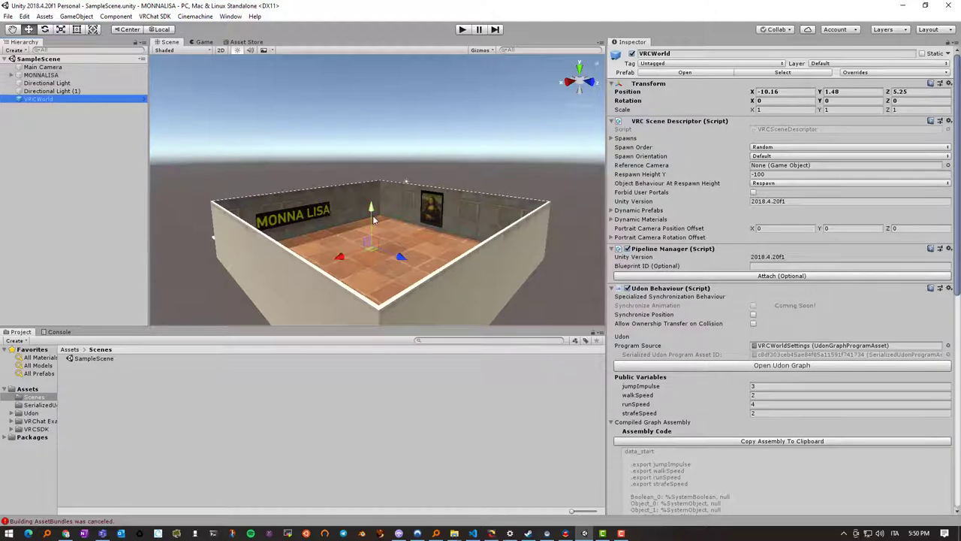
click(158, 16)
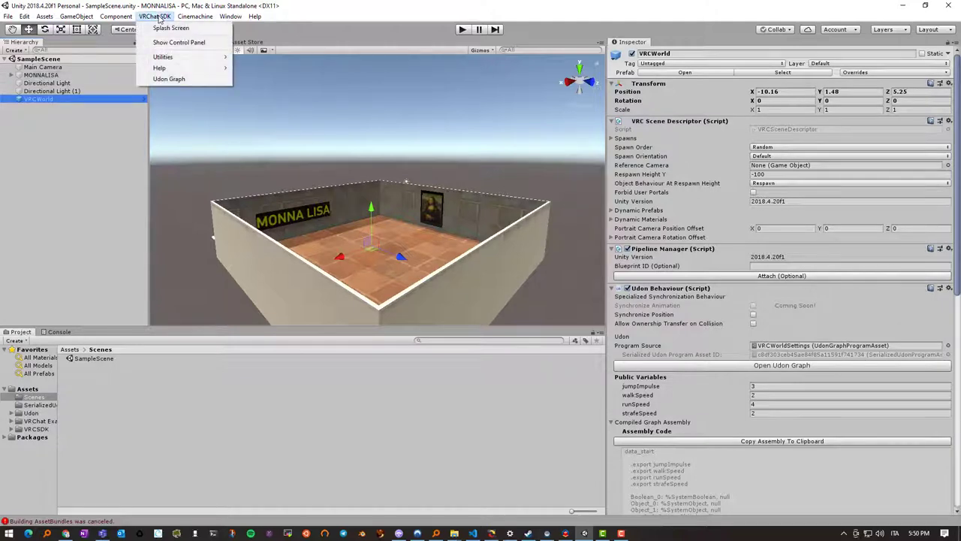
click(183, 43)
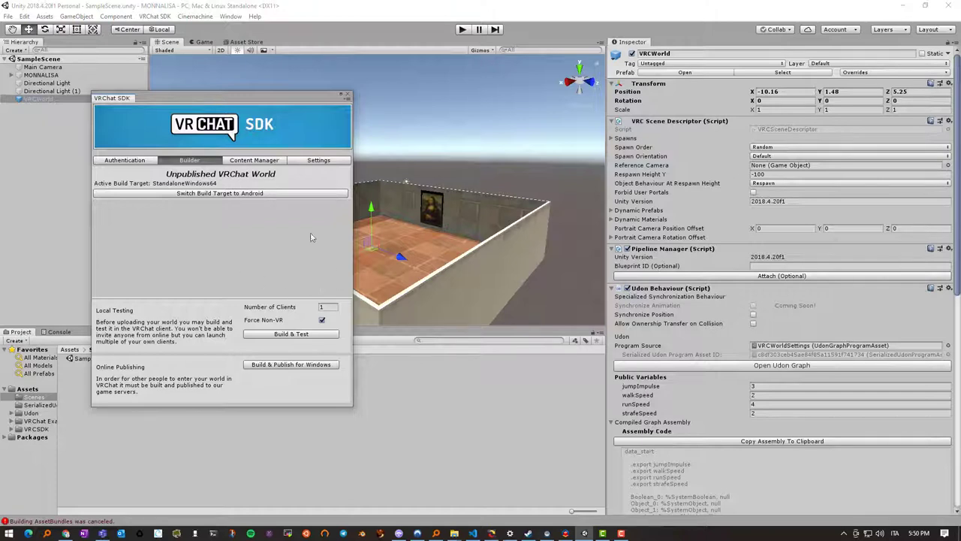
drag(199, 97, 176, 96)
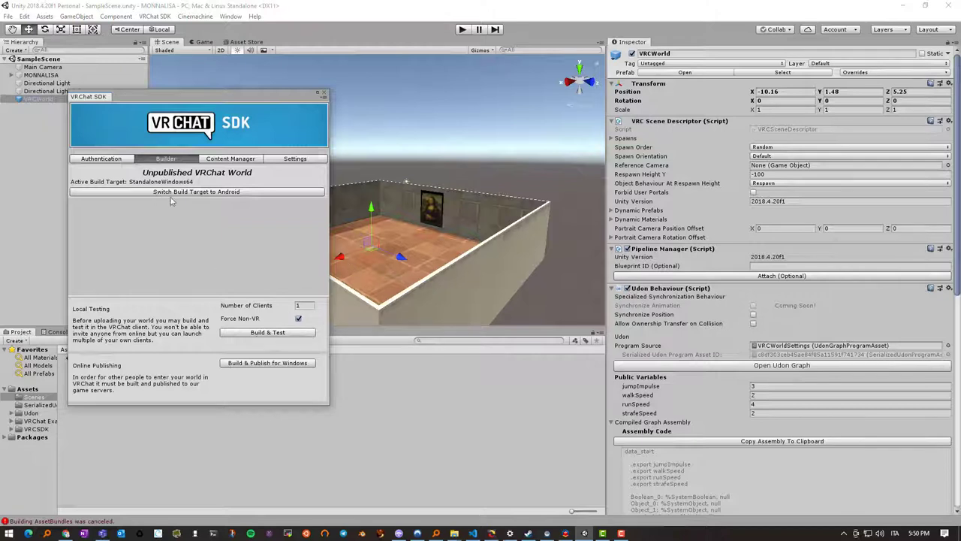
- Build the world for a local test with one non-VR client and enter it in VRChat
drag(170, 98, 165, 76)
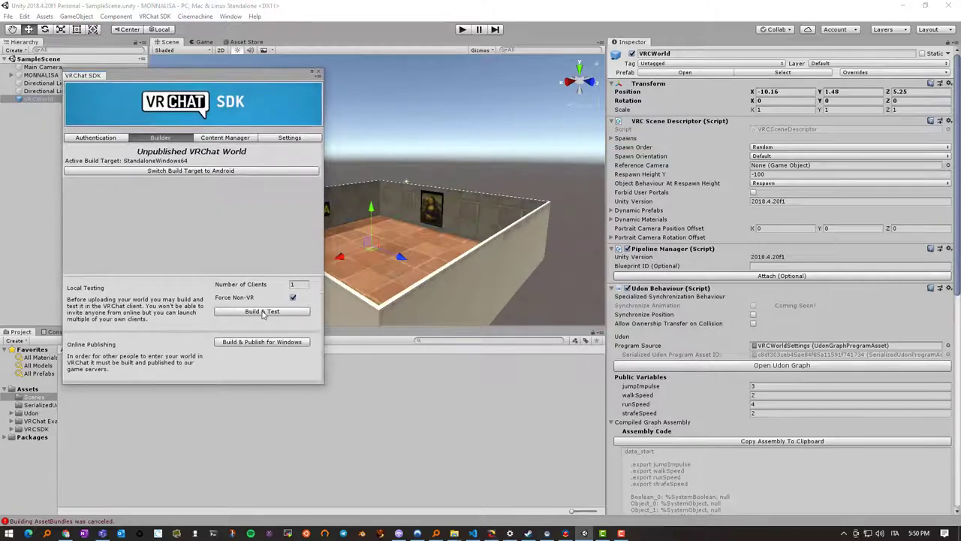
click(263, 313)
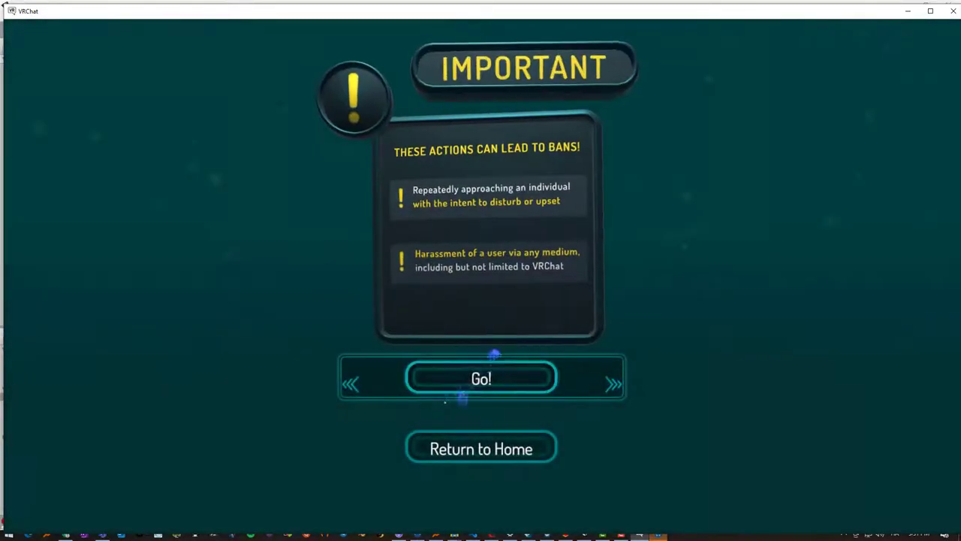
click(489, 379)
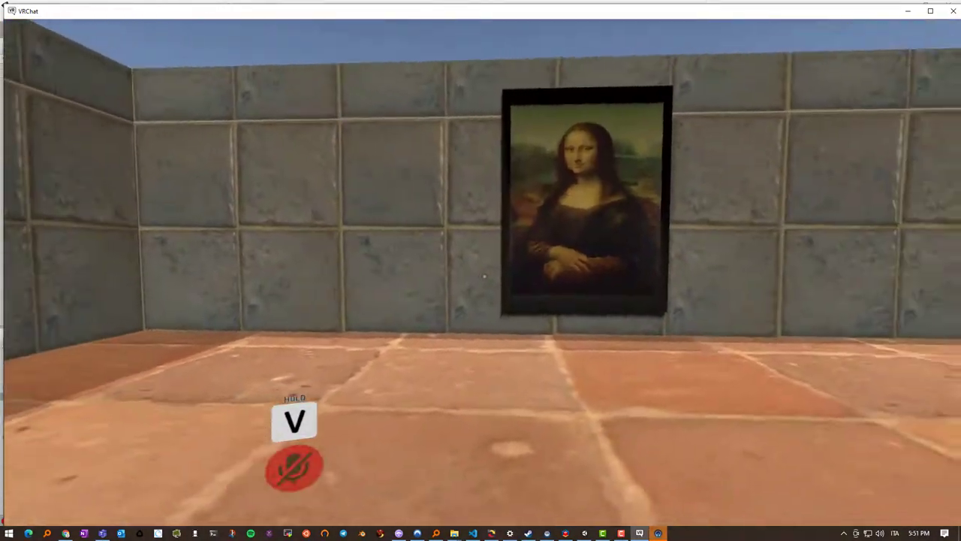
- Walk around the test room in VRChat to inspect the Mona Lisa painting, the MONNA LISA sign, the walls and the floor
key(w)
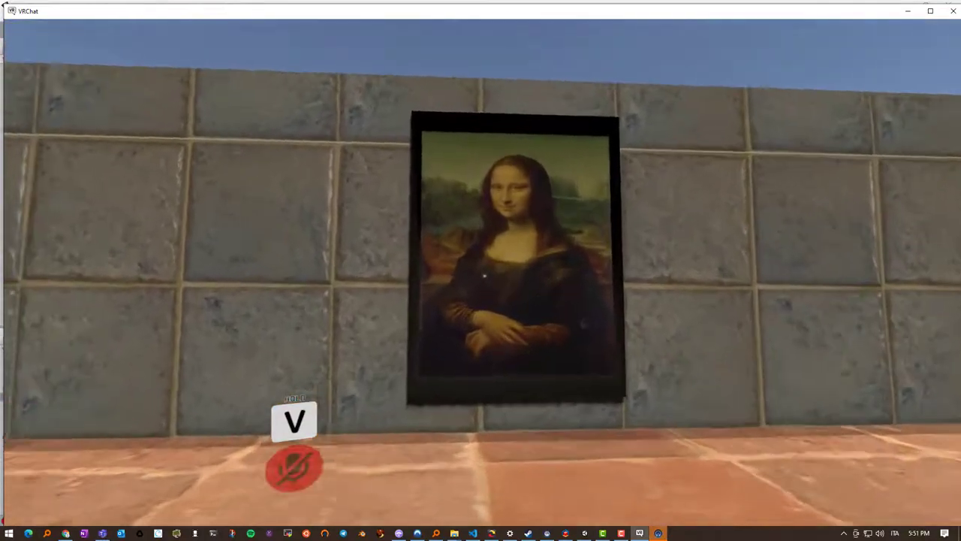
key(w)
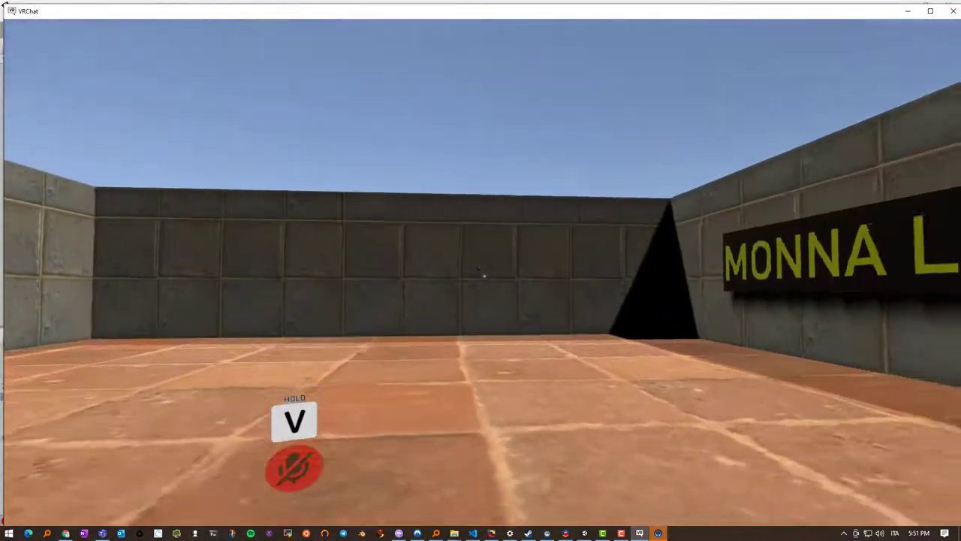
key(w)
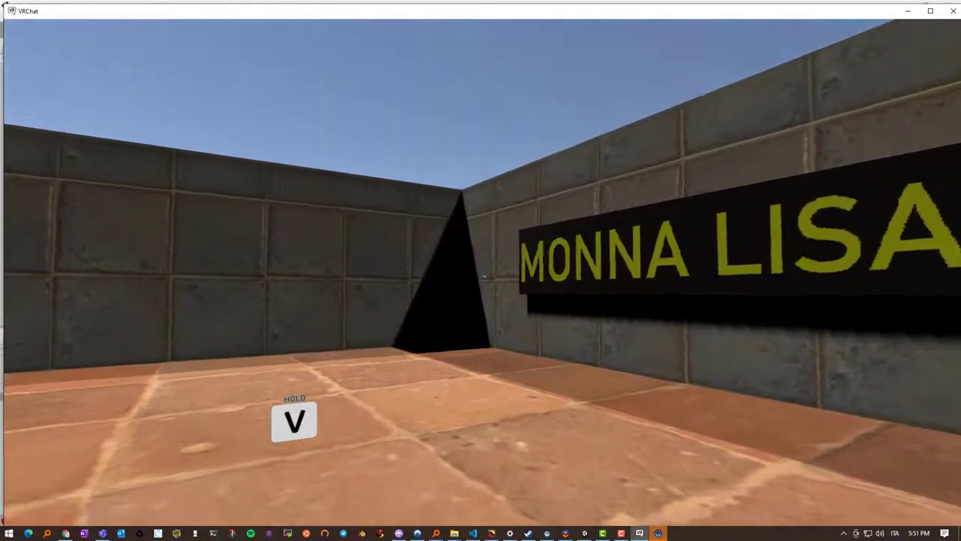
key(w)
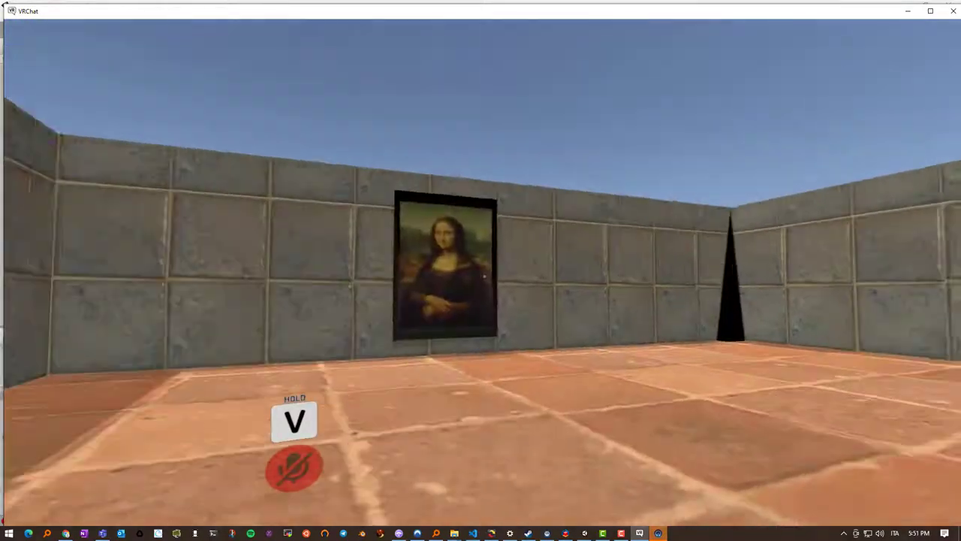
key(w)
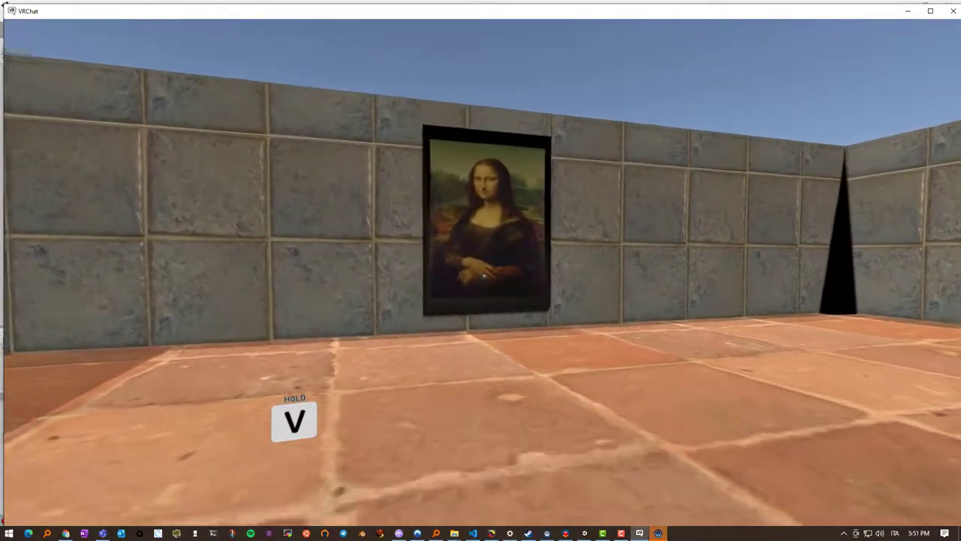
key(w)
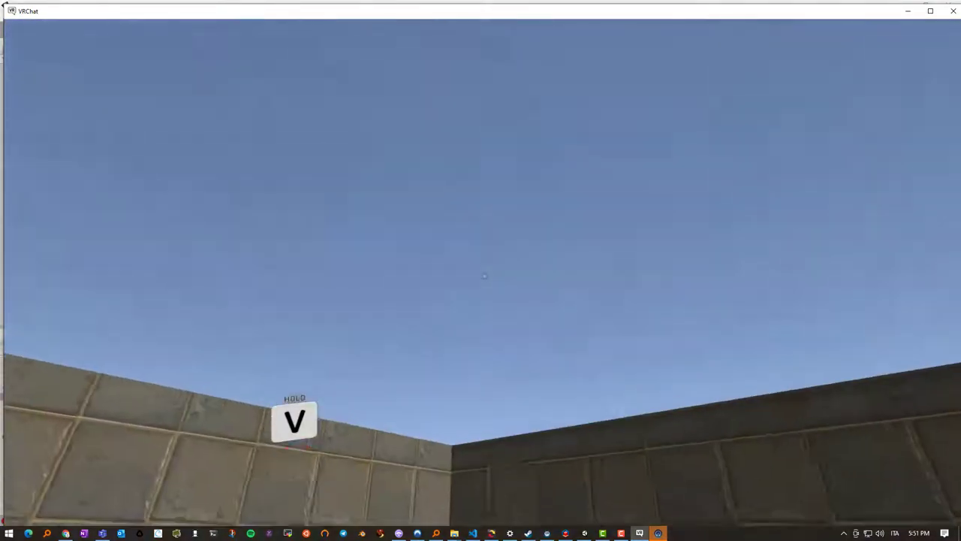
key(w)
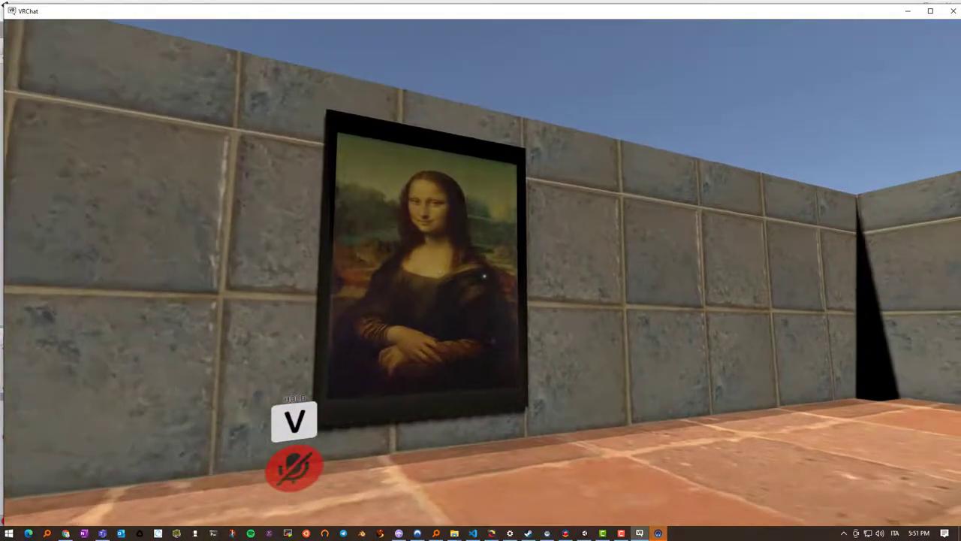
- Exit the local test in VRChat and return to Unity
key(Escape)
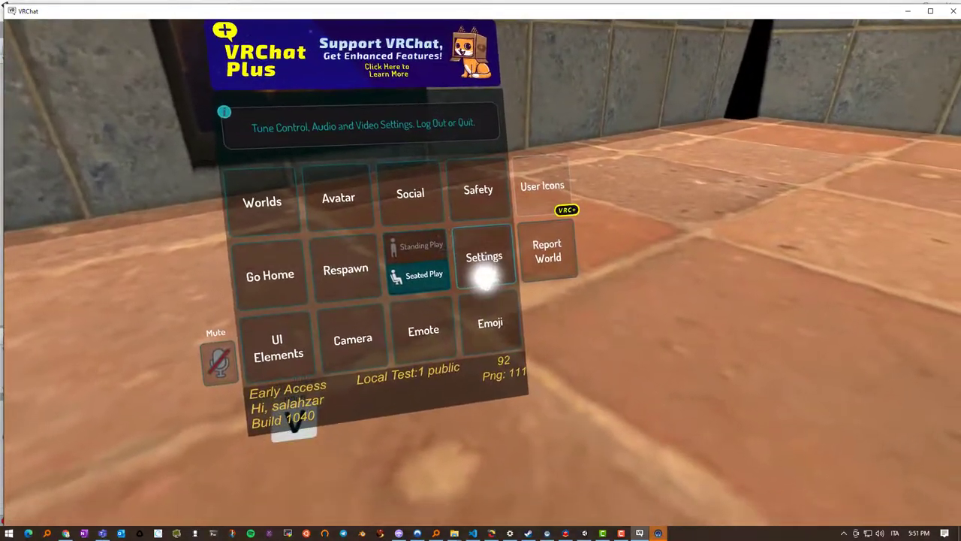
click(485, 272)
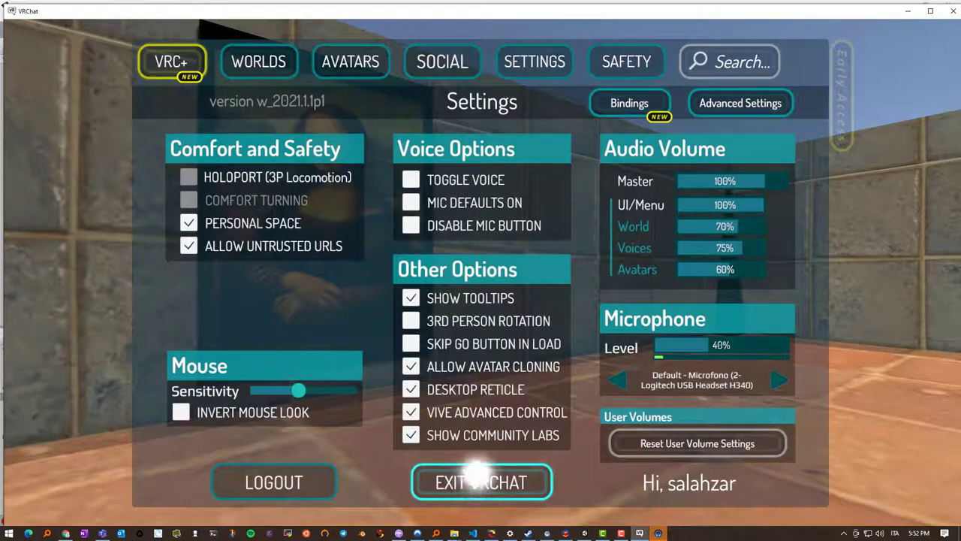
click(477, 483)
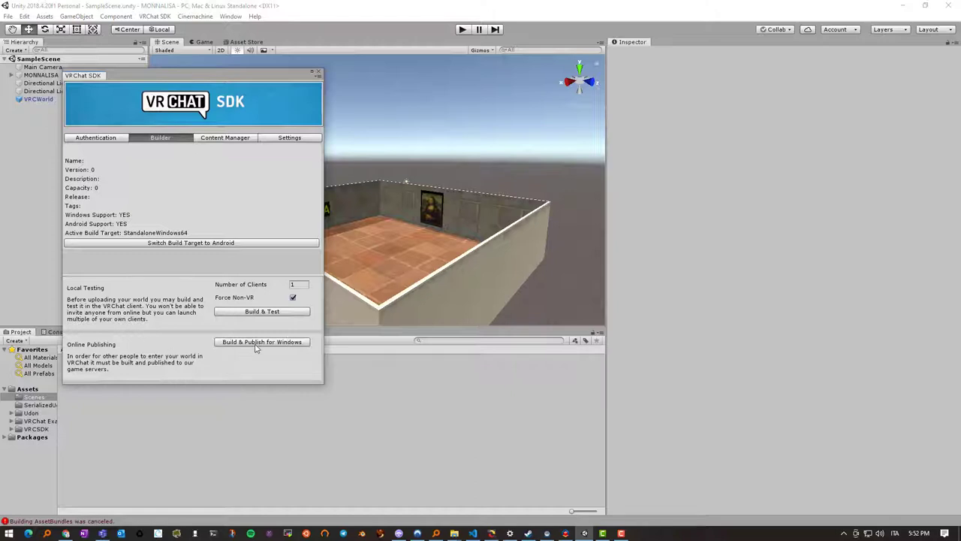
- Build the world for publishing on Windows and name it MONNA LISA 2 in the world configuration form
click(255, 342)
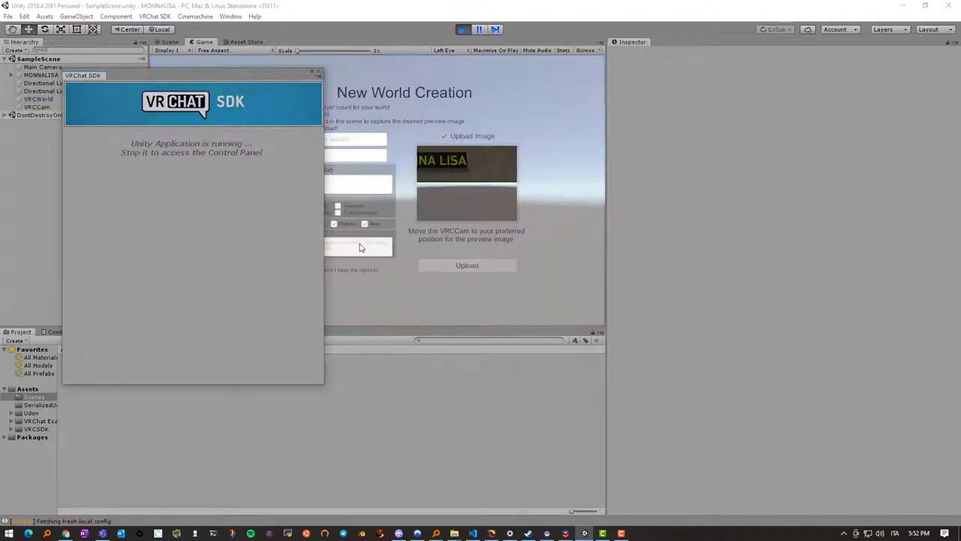
drag(249, 73, 167, 67)
click(302, 140)
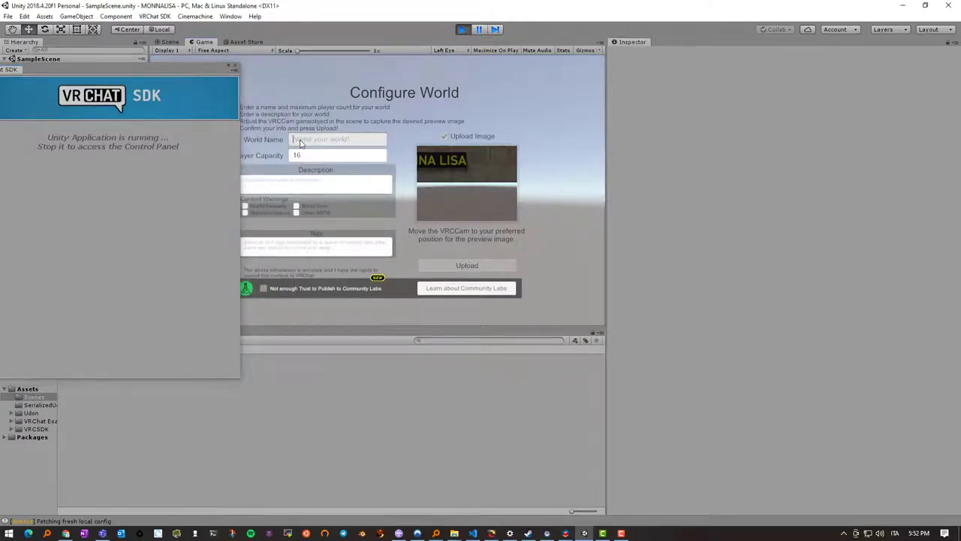
text(MONNA LISA 2)
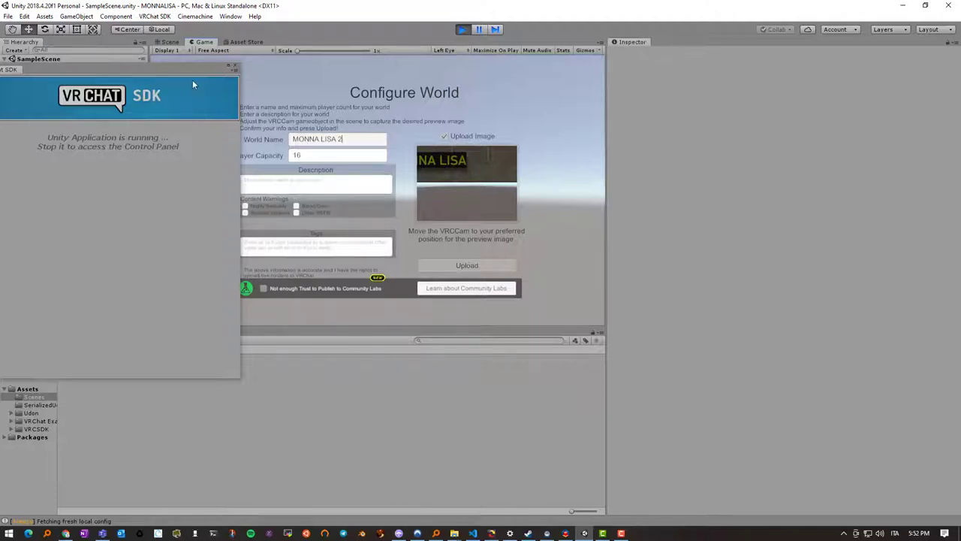
drag(184, 67, 135, 68)
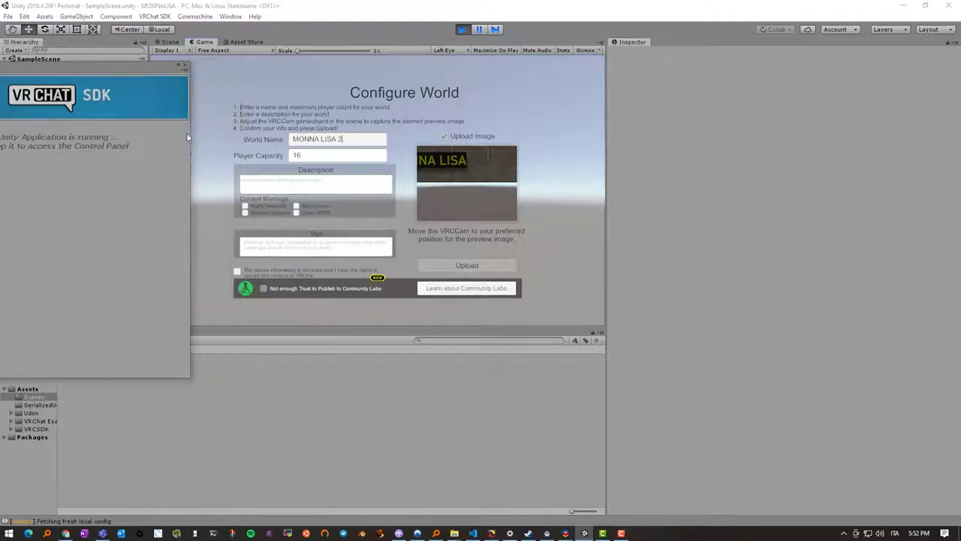
- Confirm the accuracy and rights declaration, upload the world, and dismiss the upload notice
click(237, 272)
click(470, 266)
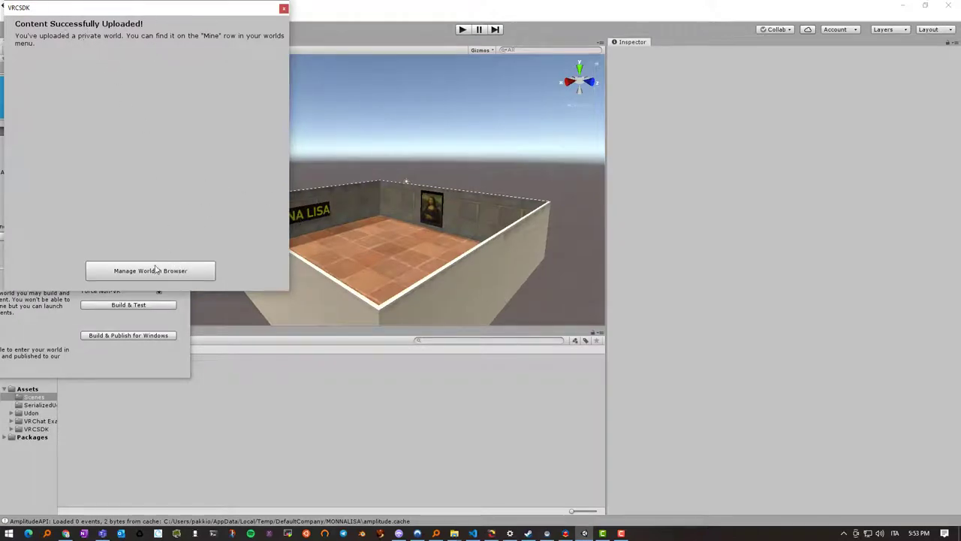
click(284, 9)
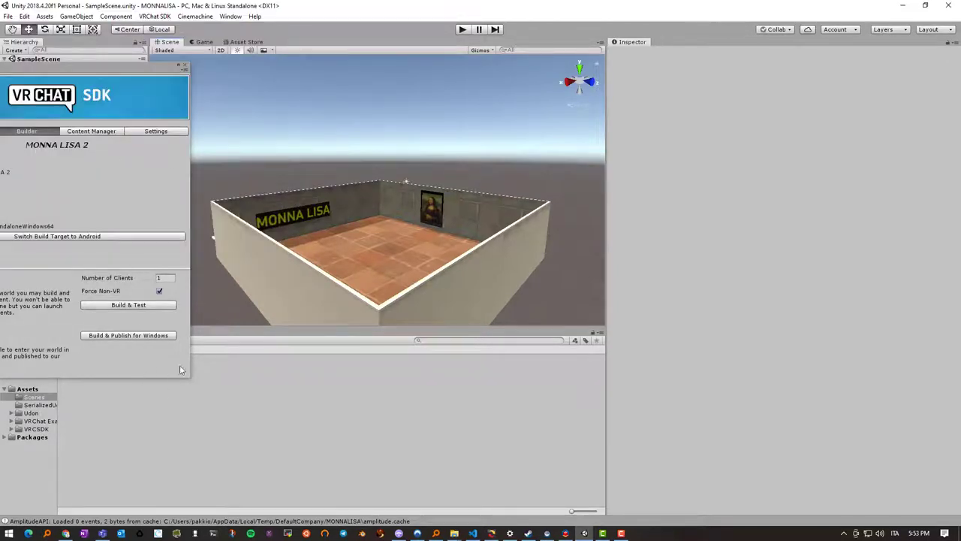
- Run another local test build of the world and enter it in VRChat
click(126, 307)
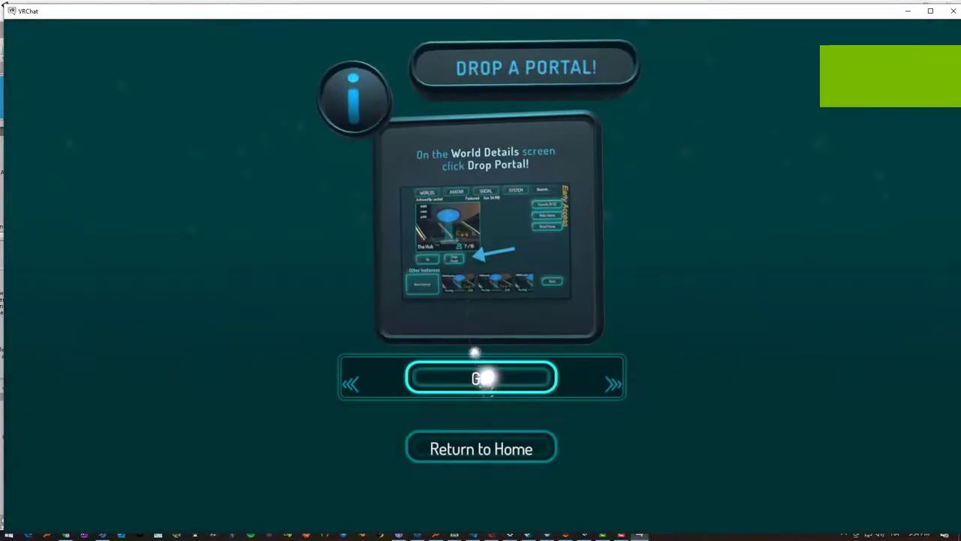
click(486, 378)
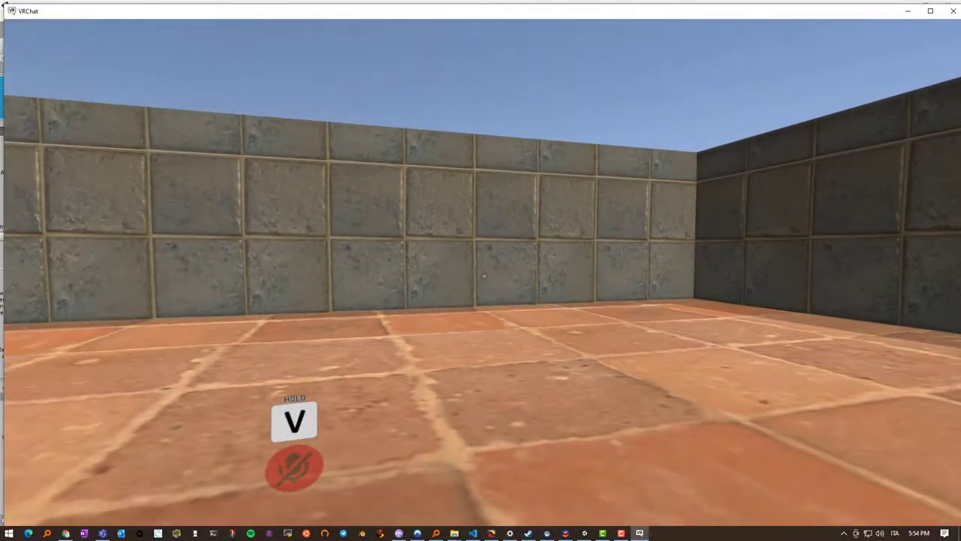
- Find MONNA LISA 2 among the account's own worlds in VRChat's world list and enter the published world
key(Escape)
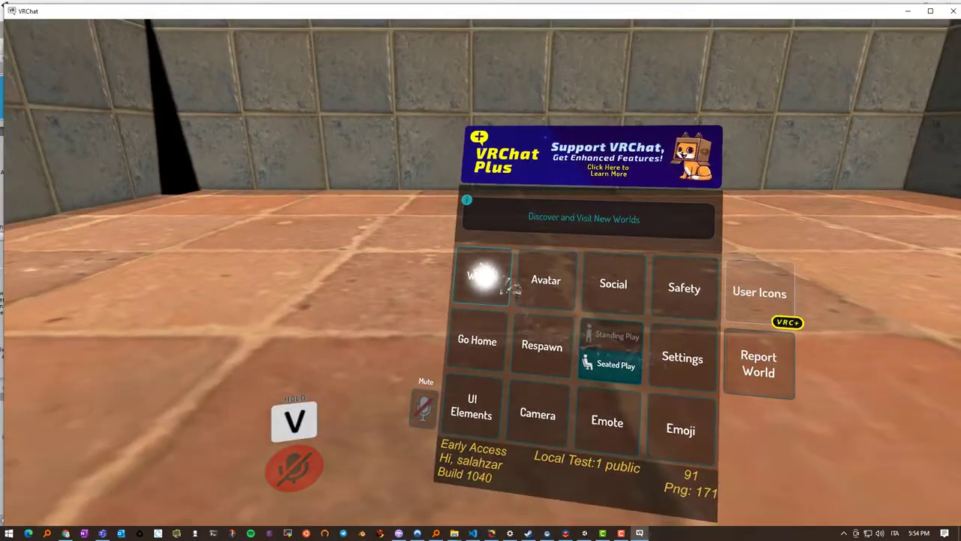
click(455, 263)
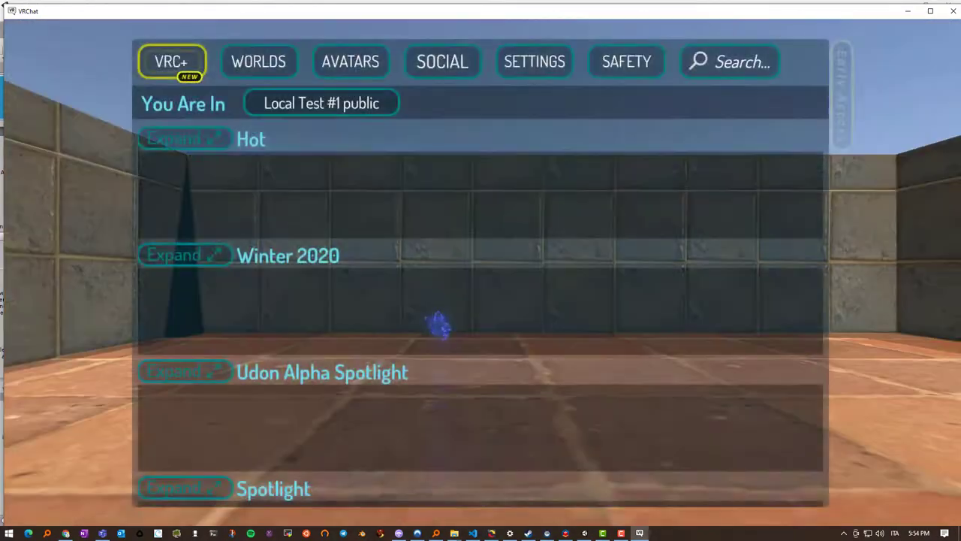
scroll(439, 323, down, 2)
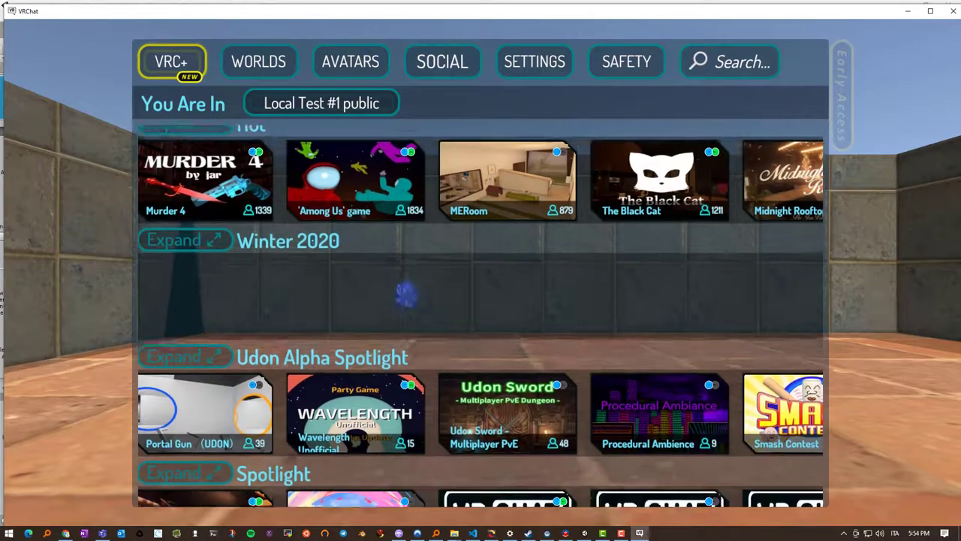
scroll(405, 286, down, 12)
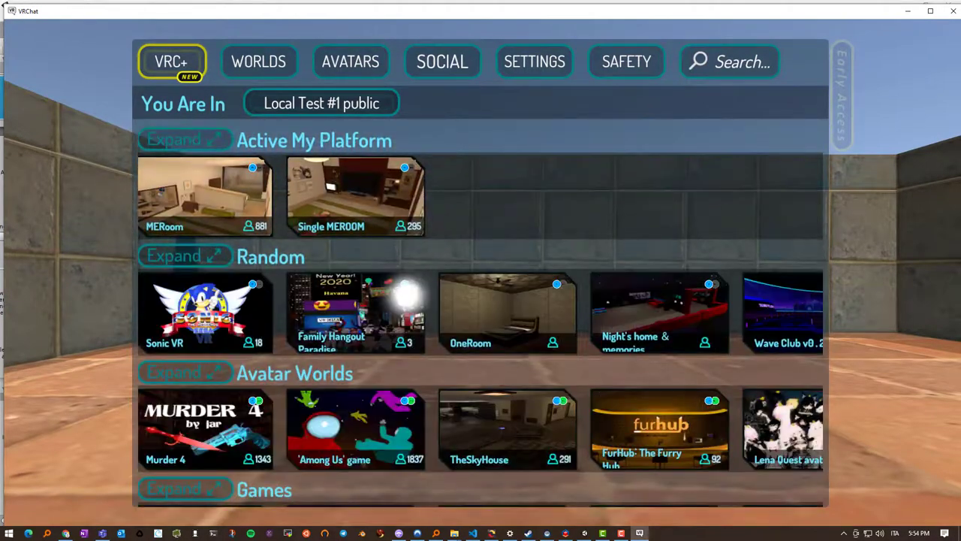
scroll(405, 297, down, 10)
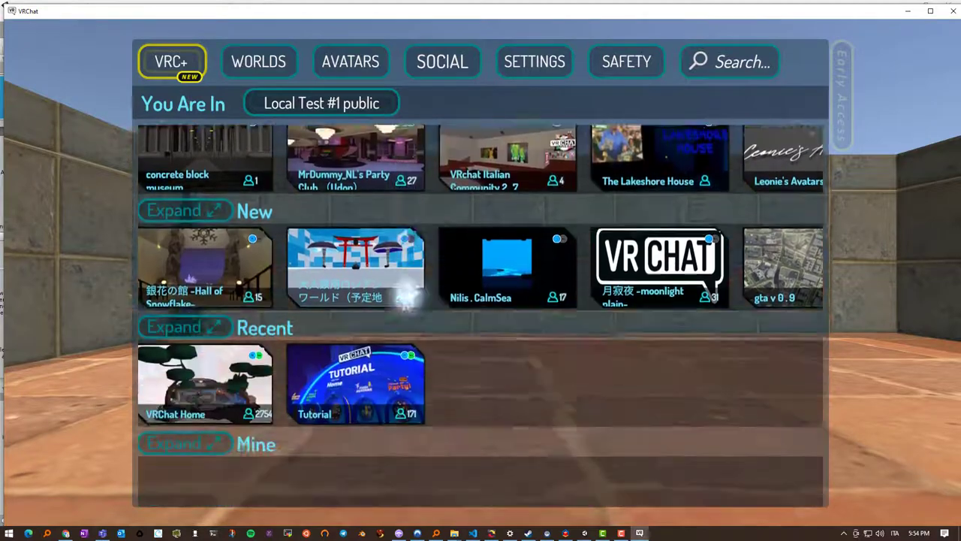
scroll(406, 293, down, 3)
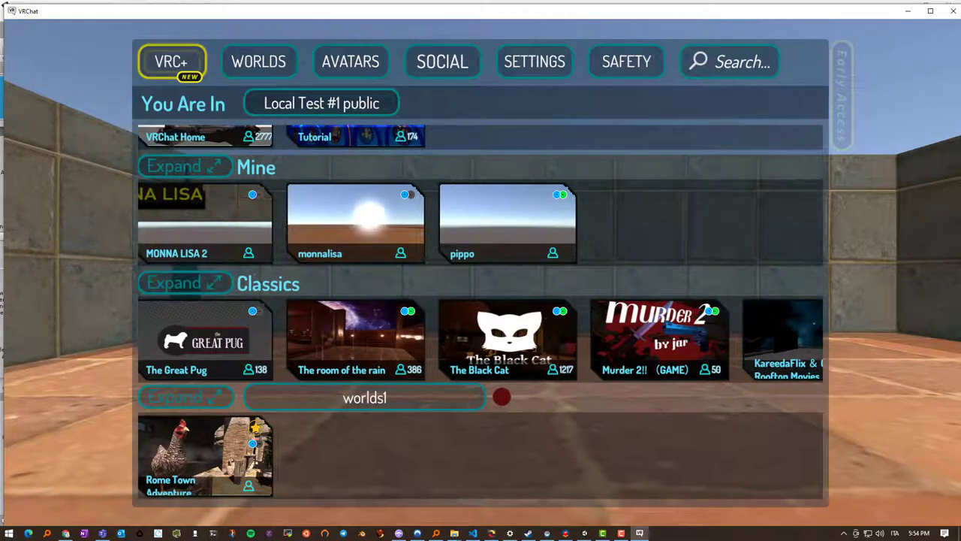
click(205, 216)
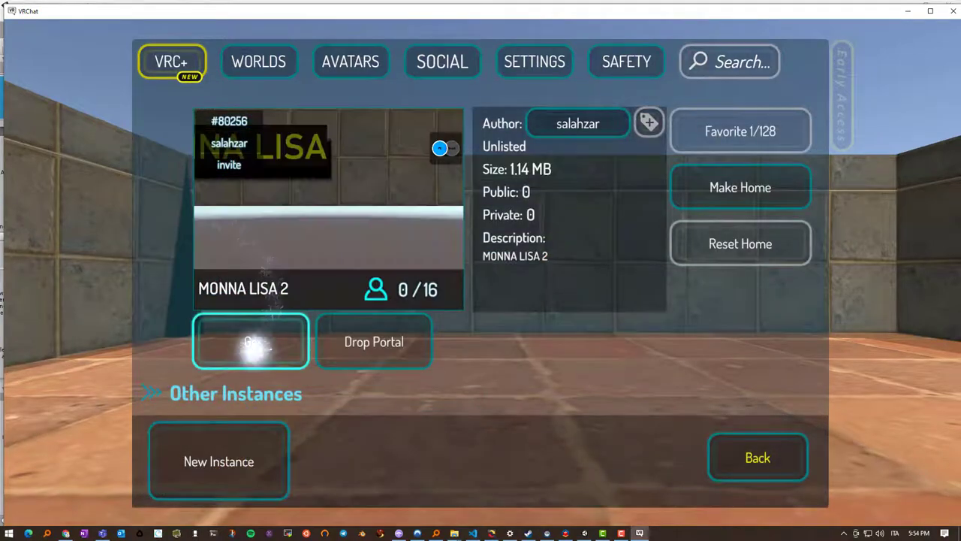
click(252, 342)
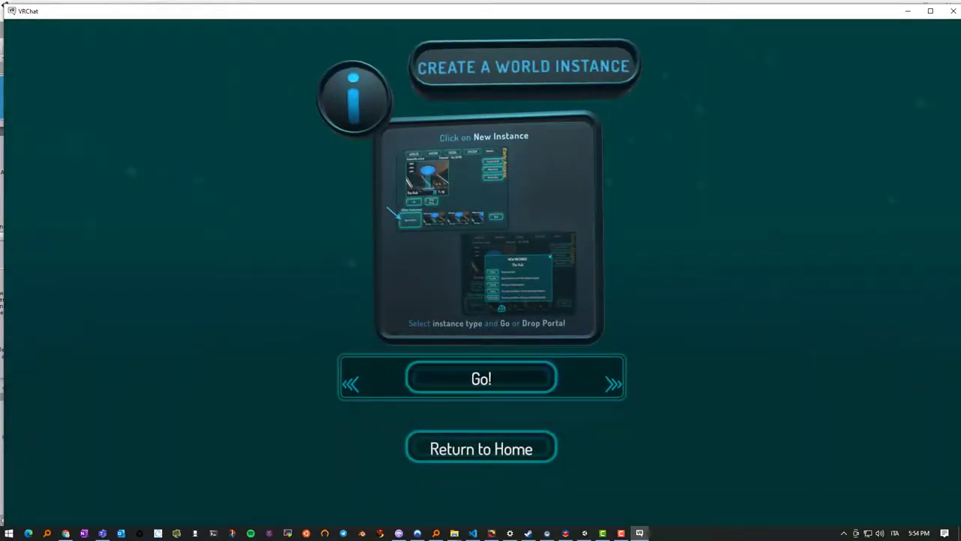
click(486, 379)
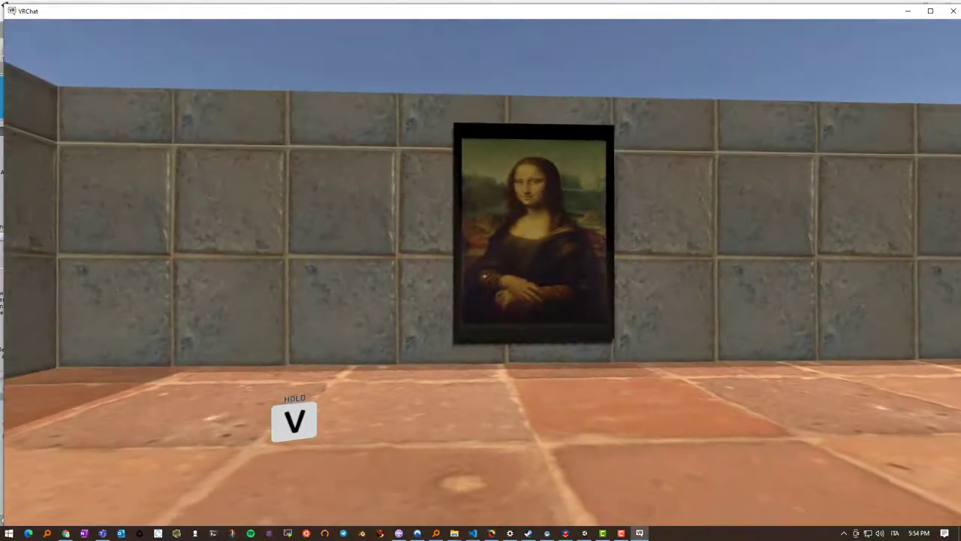
- Quit VRChat from the published MONNA LISA 2 world and return to Unity
key(Escape)
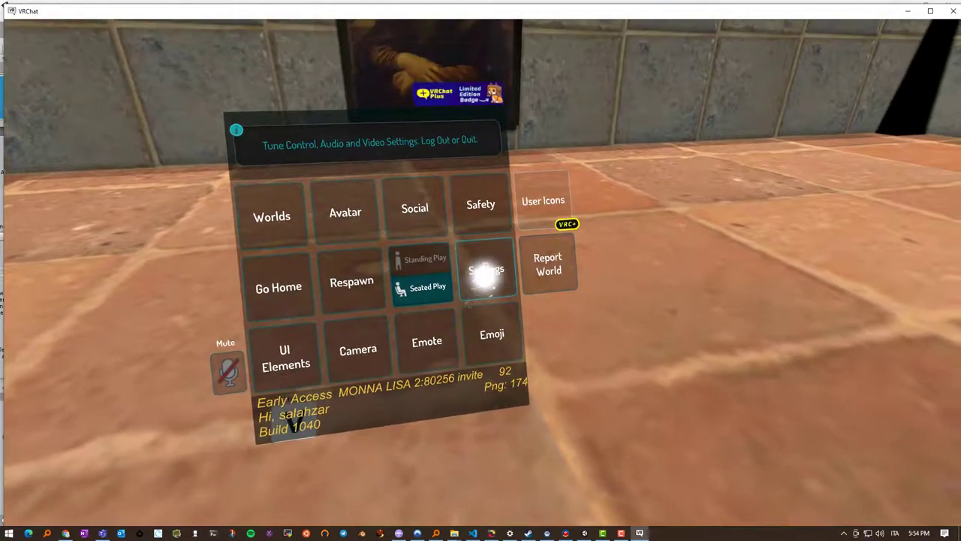
click(488, 273)
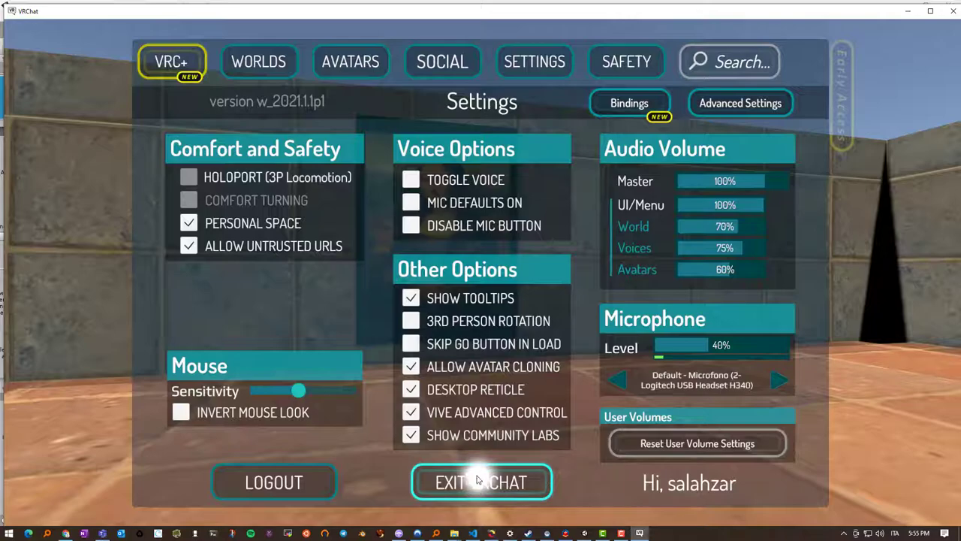
click(478, 481)
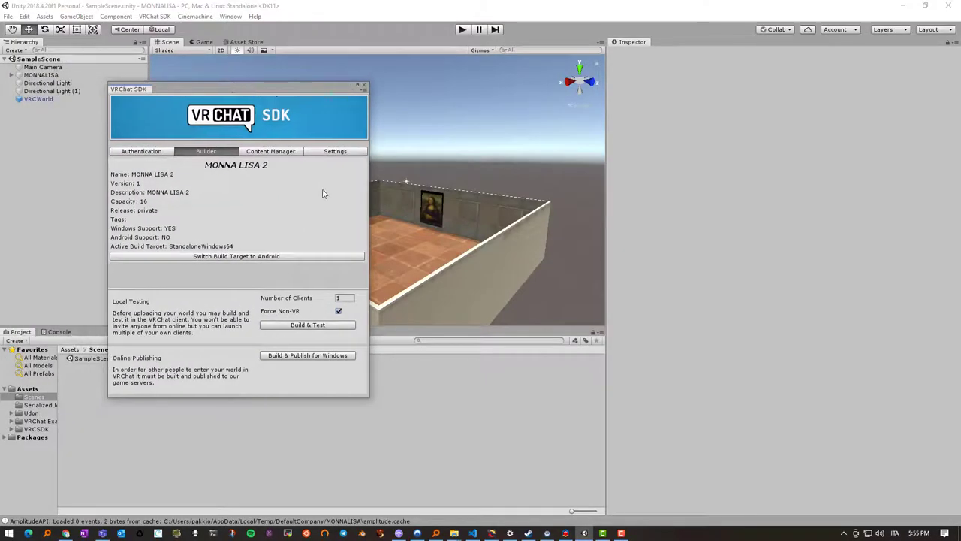
- Switch the project's build platform to Android in Build Settings, then dismiss the SDK splash and settings windows
click(365, 86)
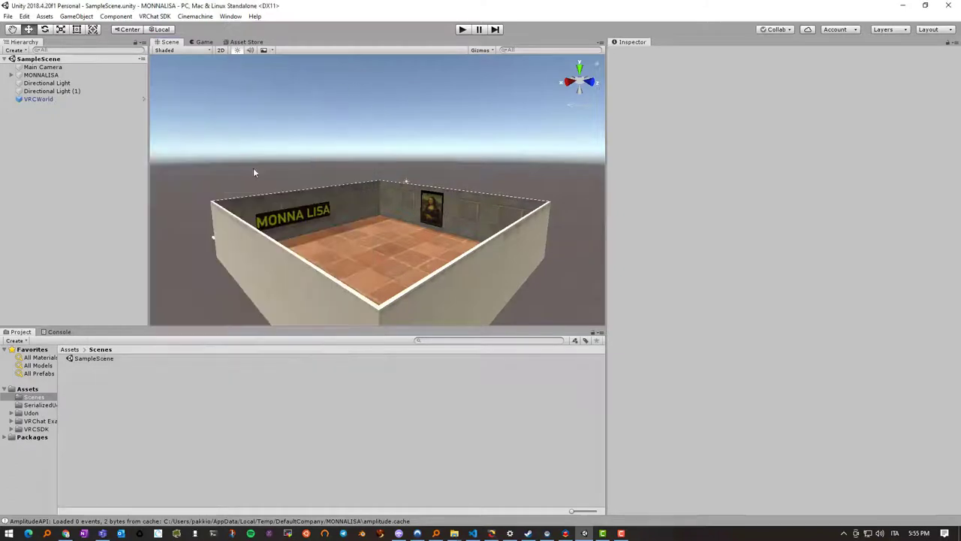
click(7, 16)
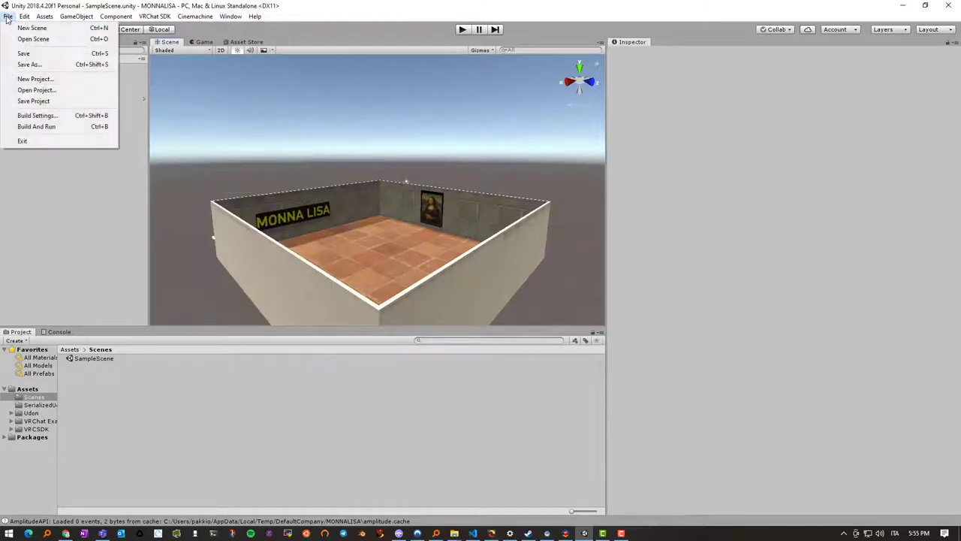
click(38, 117)
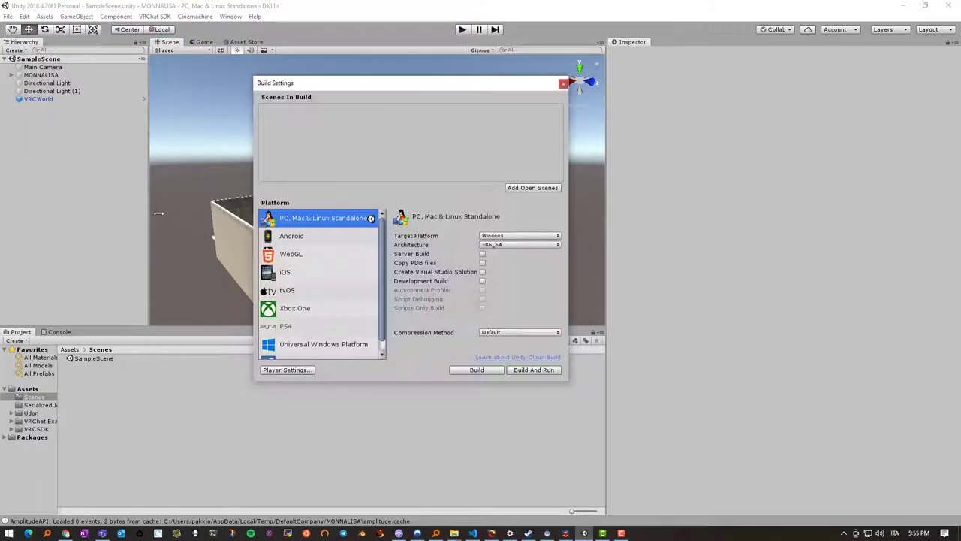
click(331, 240)
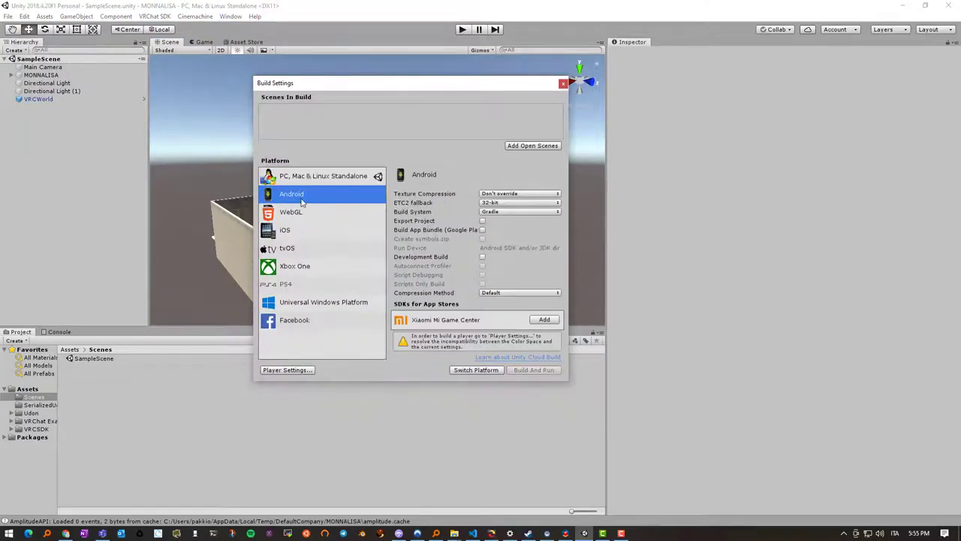
click(474, 370)
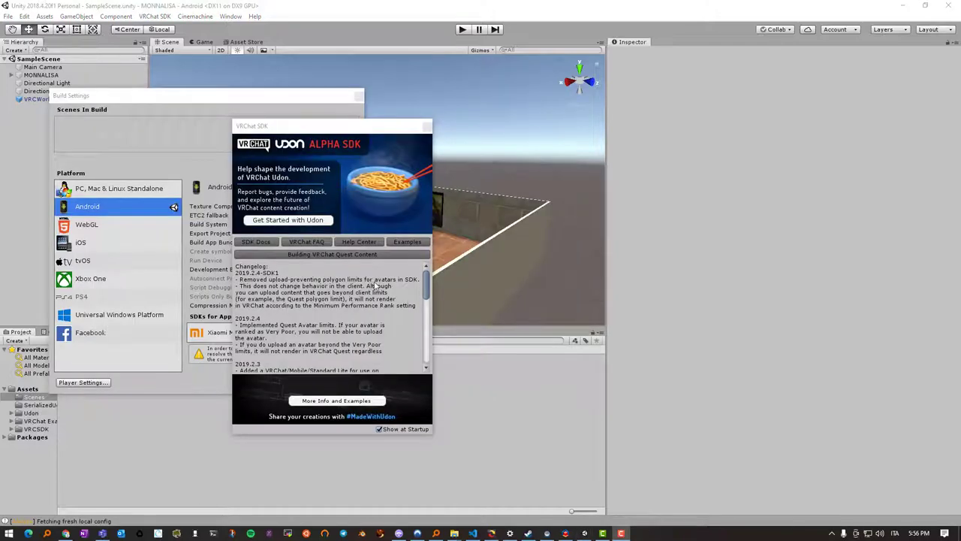
click(427, 128)
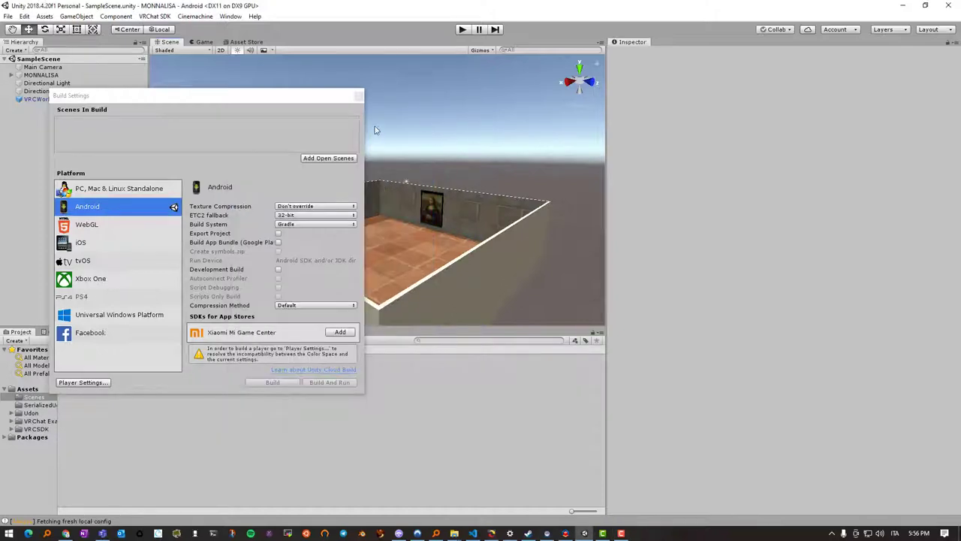
click(7, 16)
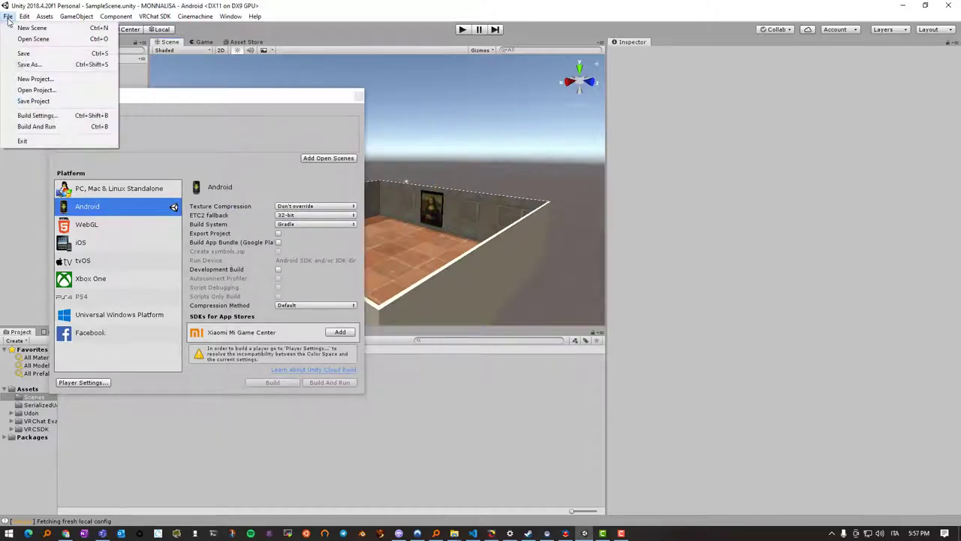
click(323, 96)
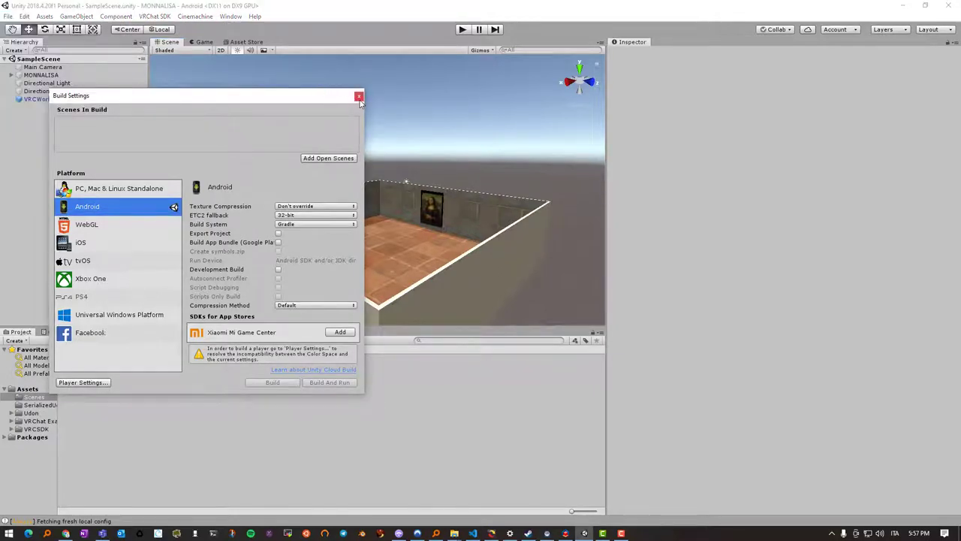
click(359, 97)
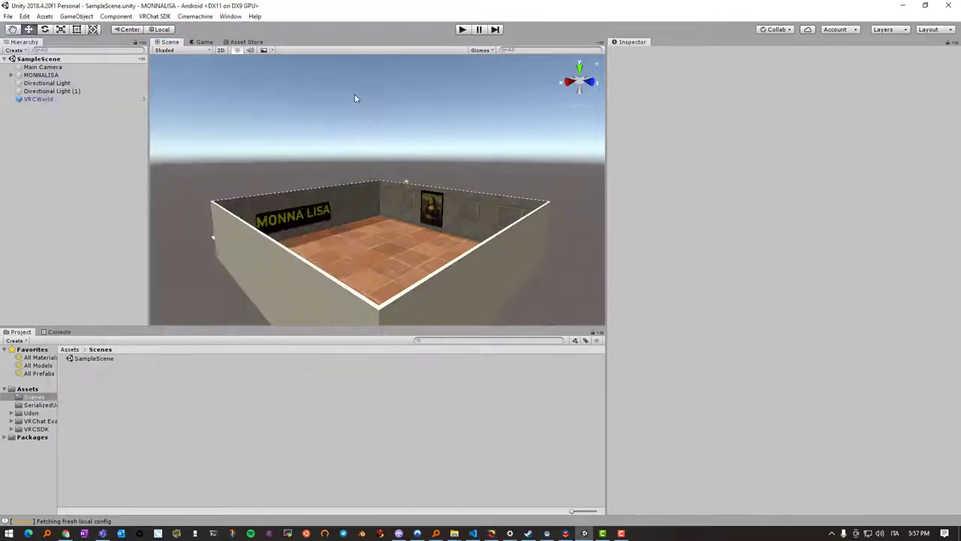
- Reopen the VRChat SDK control panel and start the build and publish of MONNA LISA 2 for Android
click(154, 17)
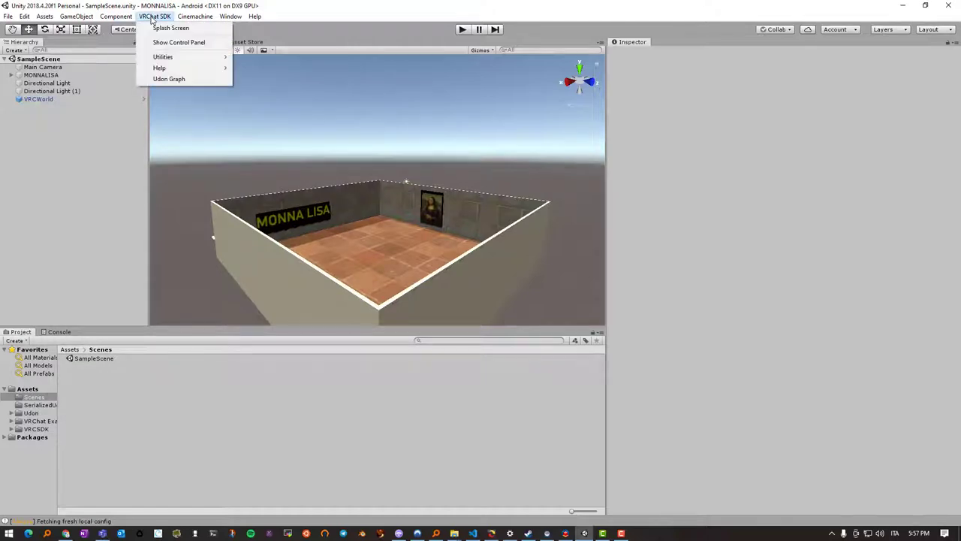
click(169, 42)
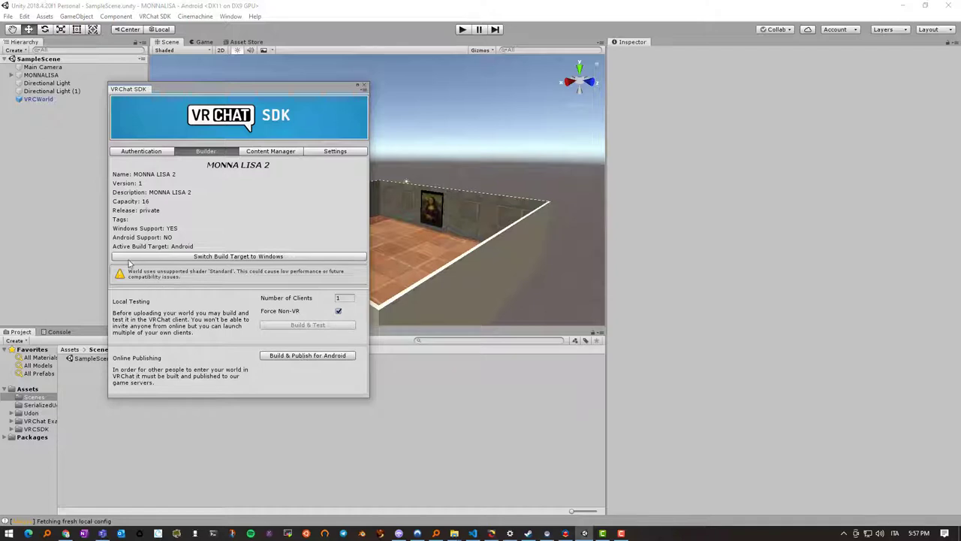
click(309, 357)
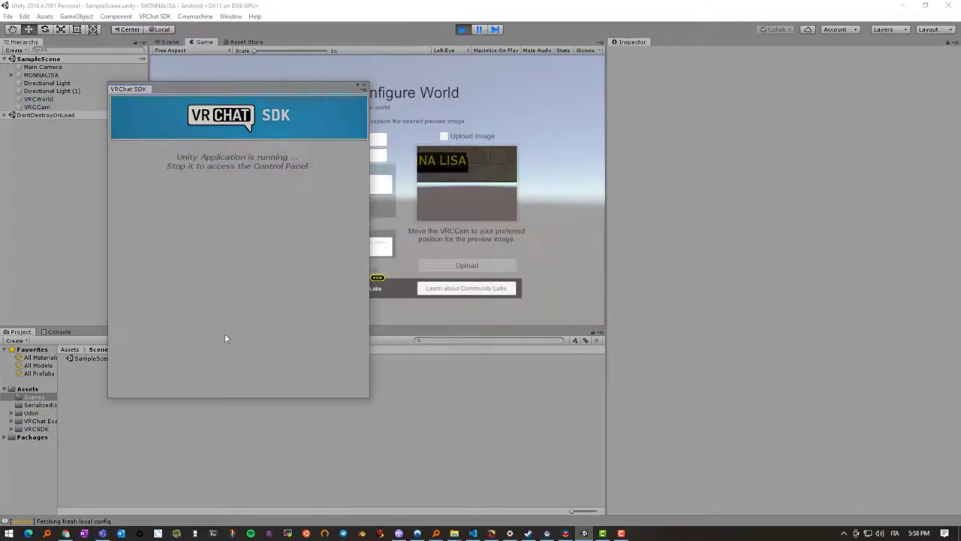
- Confirm the accuracy and rights declaration for the Android version and upload the world with its existing details
drag(267, 94, 122, 110)
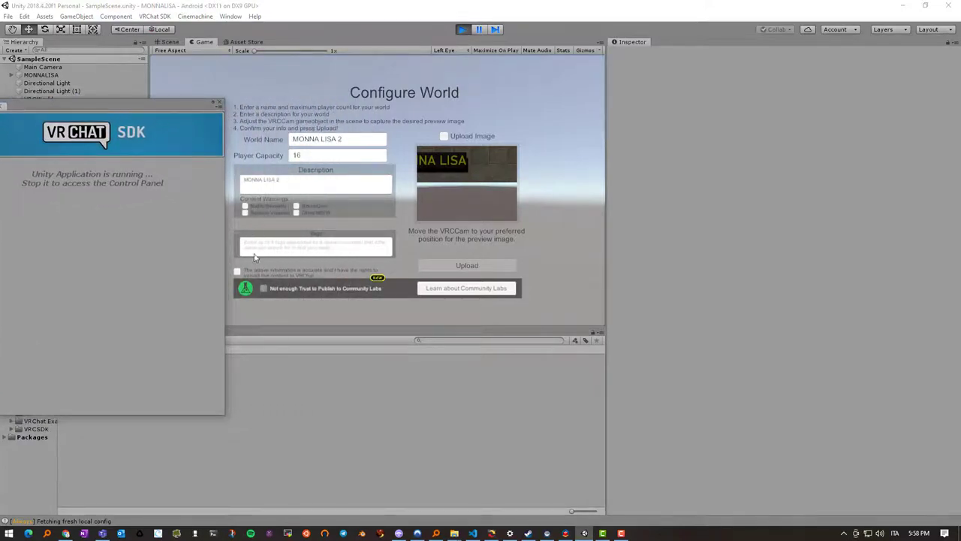
click(237, 272)
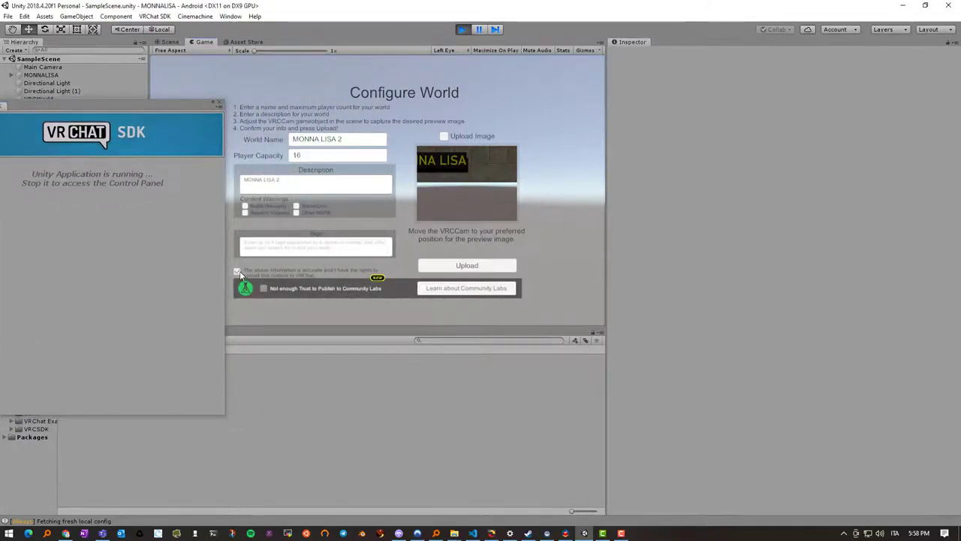
click(474, 266)
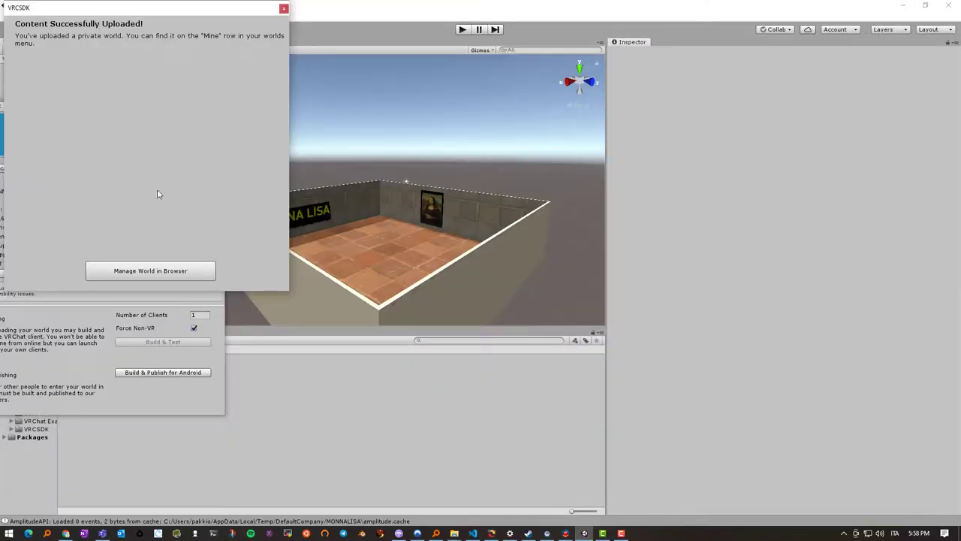
- Open the uploaded world's management page in the browser and examine its details, supported platforms and instance options
click(147, 271)
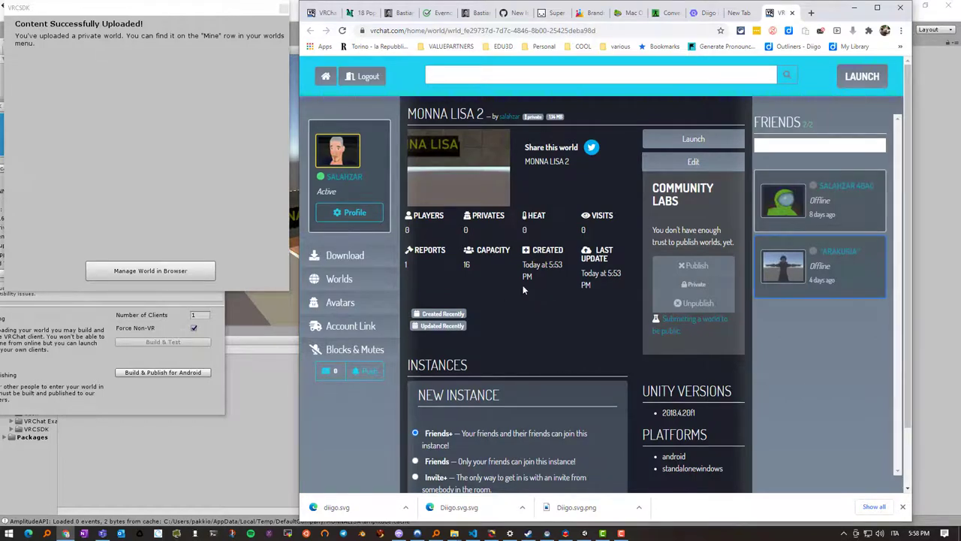
scroll(526, 282, down, 1)
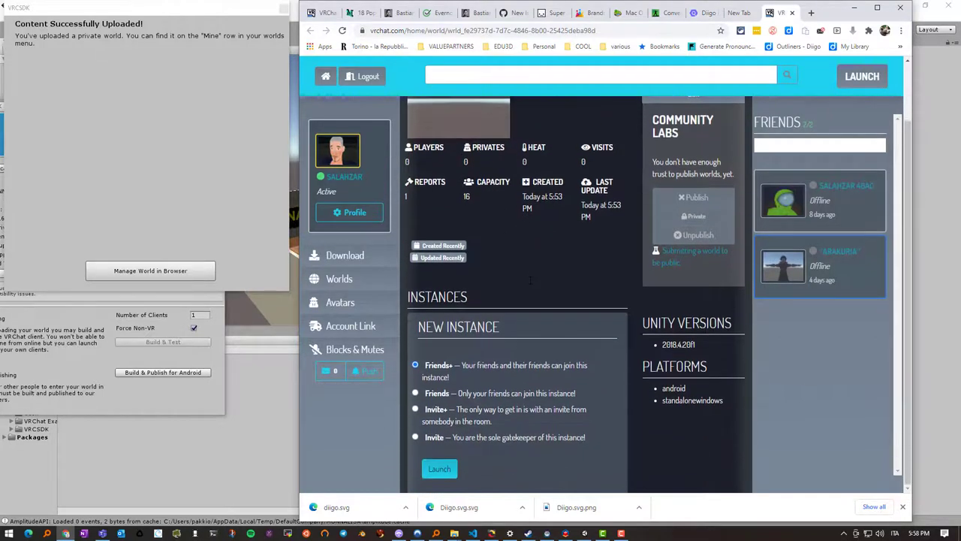
scroll(526, 283, up, 1)
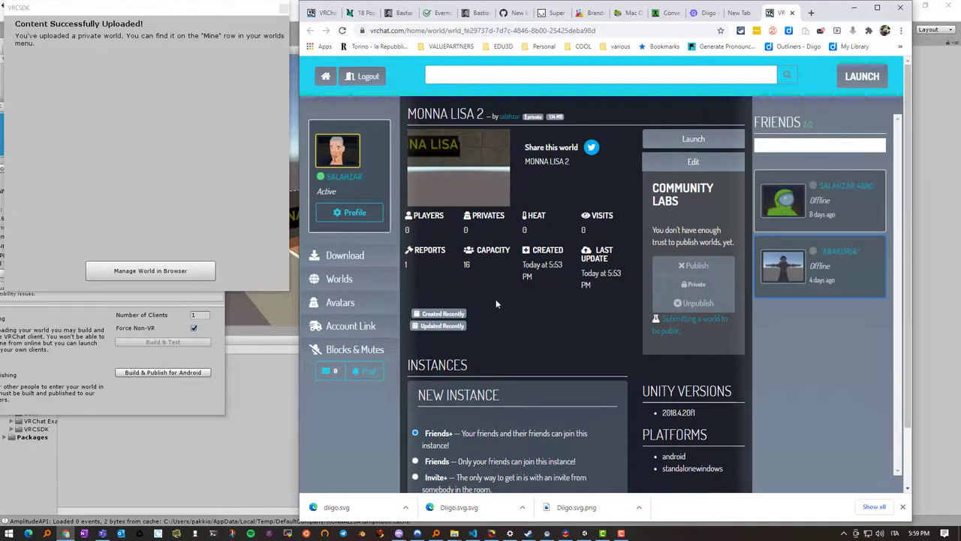
scroll(512, 326, down, 1)
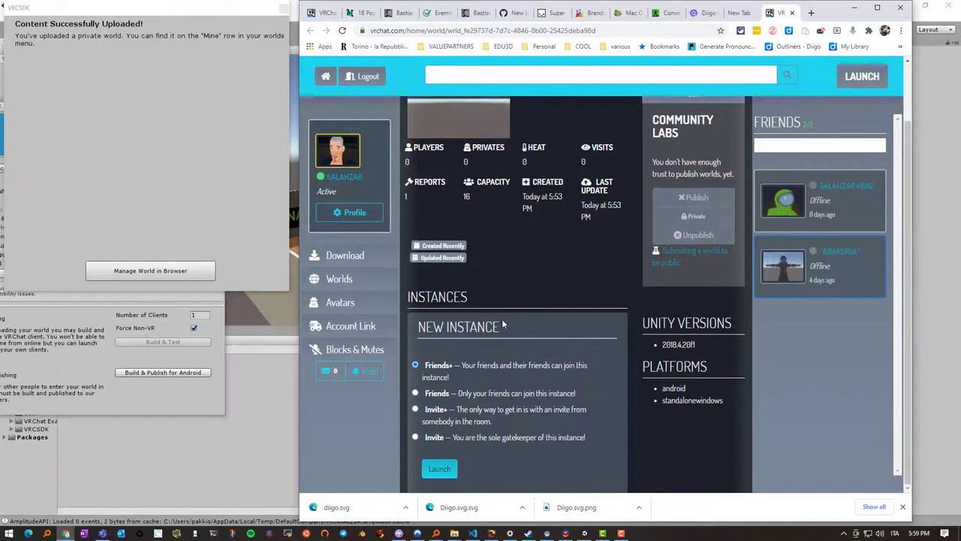